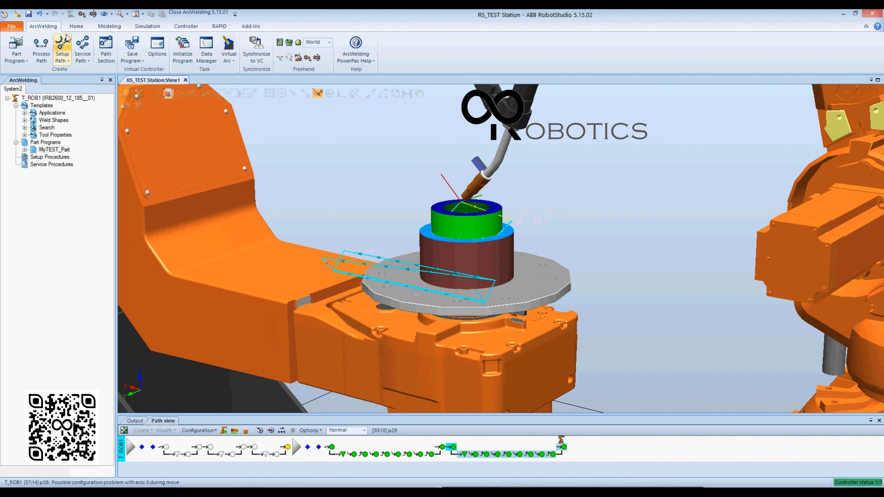
Step: Expand the MyTEST_Part program and select Part_1_Pth_1 so that its instructions are listed in the path view
{"action": "right_click_drag", "start_coordinate": [546, 234], "coordinate": [413, 236], "text": "ctrl"}
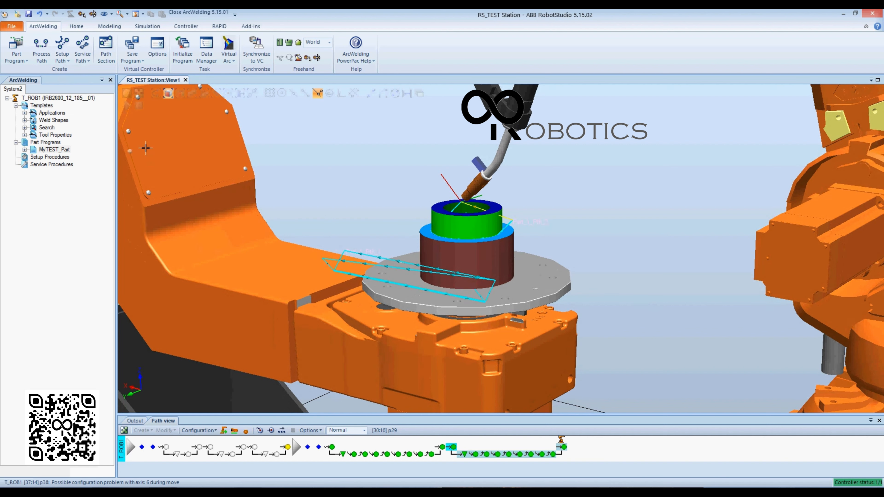
{"action": "left_click", "coordinate": [25, 149]}
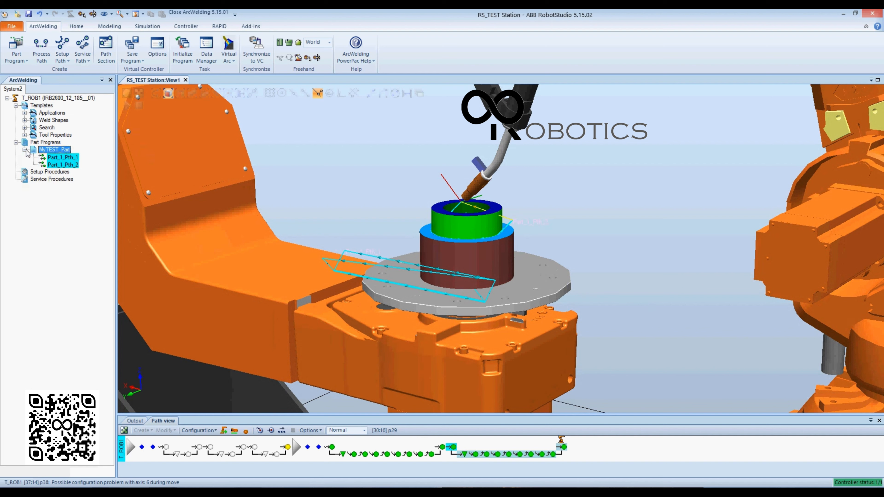
{"action": "left_click", "coordinate": [59, 159]}
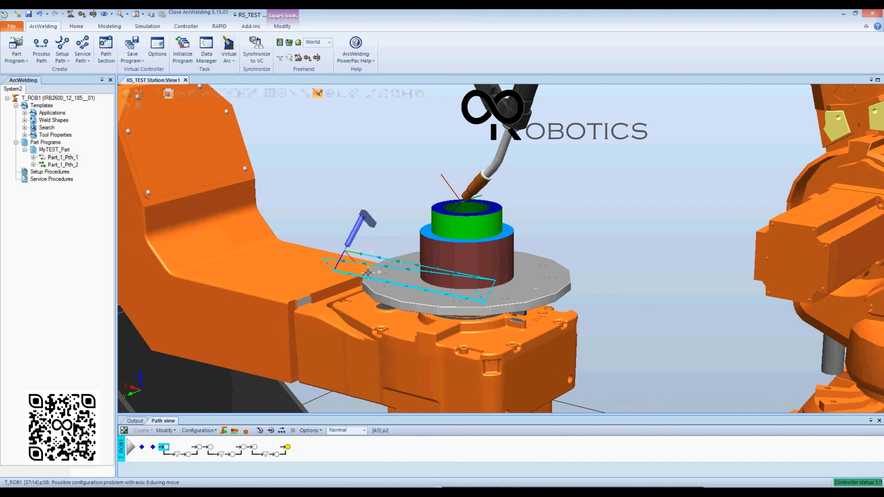
Step: Make the component Assem_pg2 visible in the station and hide the cylindrical component Part_11
{"action": "left_click", "coordinate": [79, 25]}
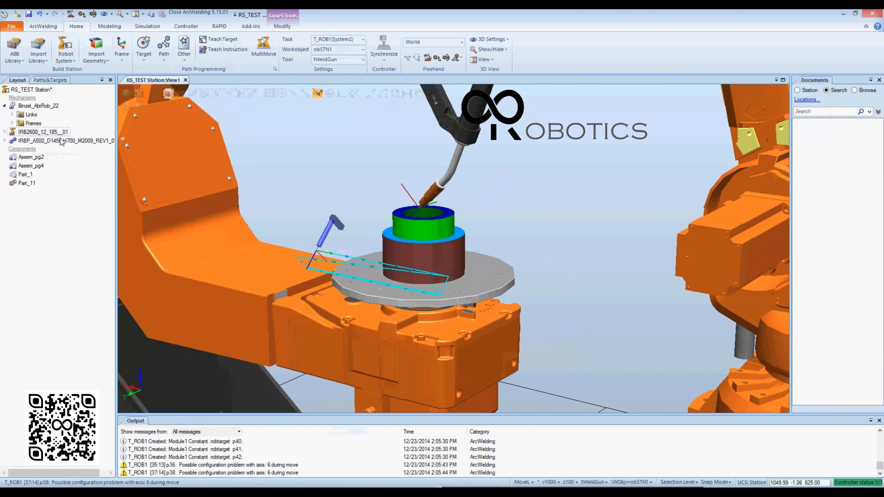
{"action": "right_click", "coordinate": [38, 158]}
{"action": "left_click", "coordinate": [37, 192]}
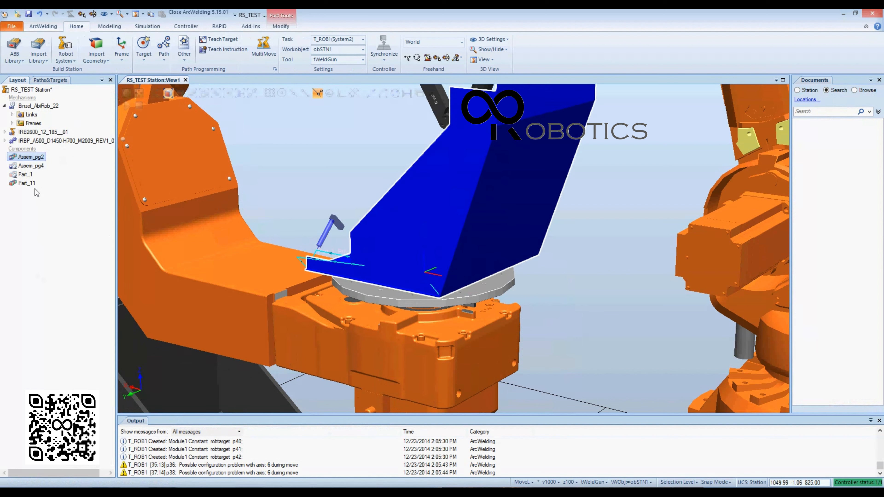
{"action": "right_click", "coordinate": [32, 184]}
{"action": "left_click", "coordinate": [35, 218]}
{"action": "left_click", "coordinate": [253, 104]}
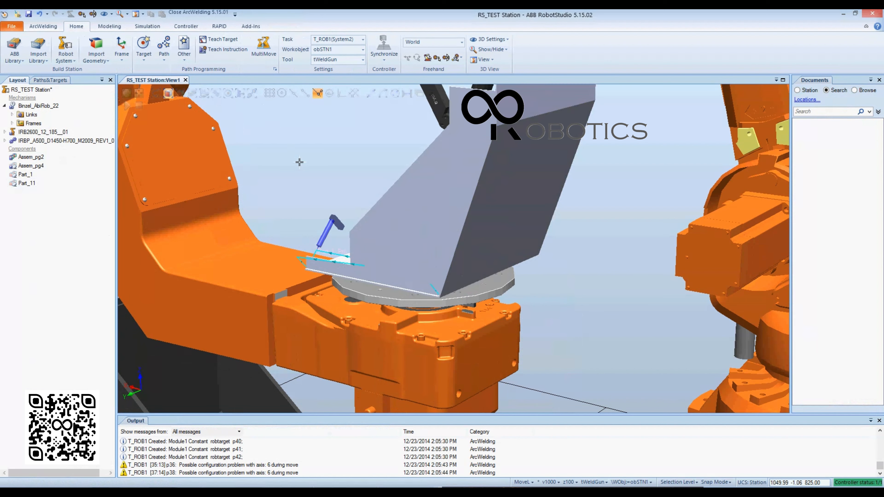
{"action": "left_click_drag", "start_coordinate": [299, 163], "coordinate": [313, 243], "text": "ctrl+shift"}
Step: Back in the ArcWelding environment, delete the first weld section of Part_1_Pth_1, from p2 to p5
{"action": "left_click", "coordinate": [43, 26]}
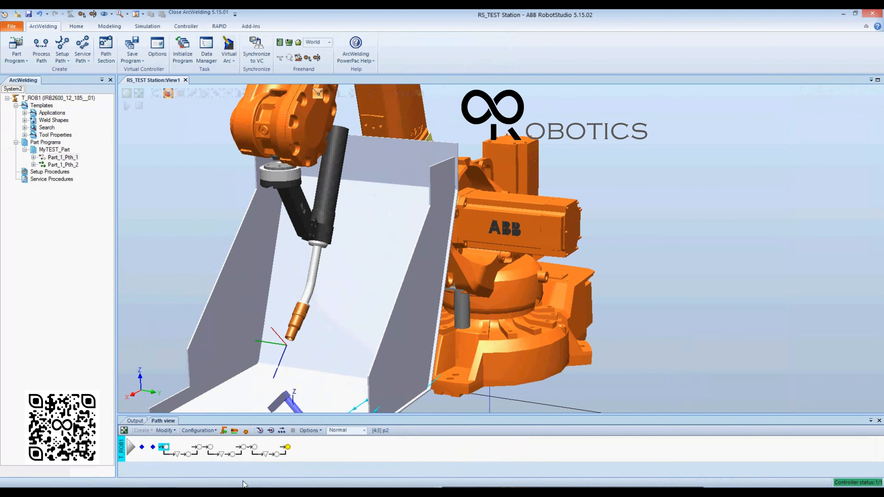
{"action": "left_click", "coordinate": [213, 451]}
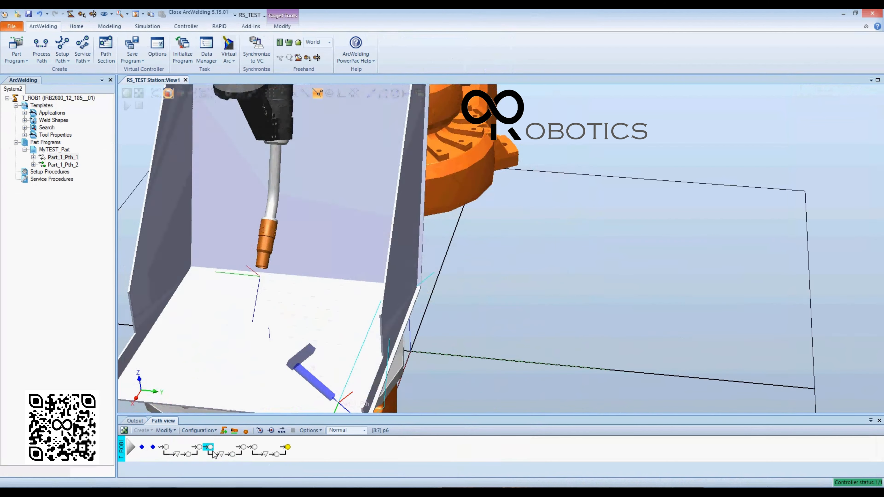
{"action": "left_click", "coordinate": [197, 452]}
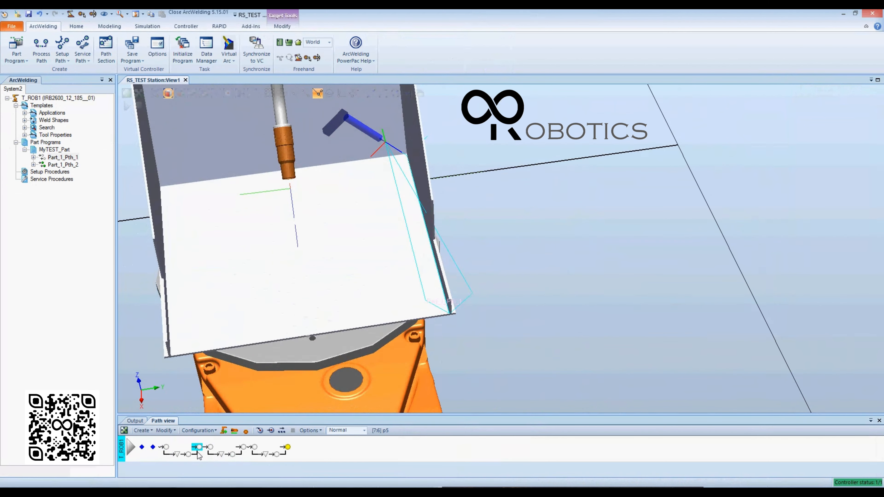
{"action": "left_click", "coordinate": [166, 451]}
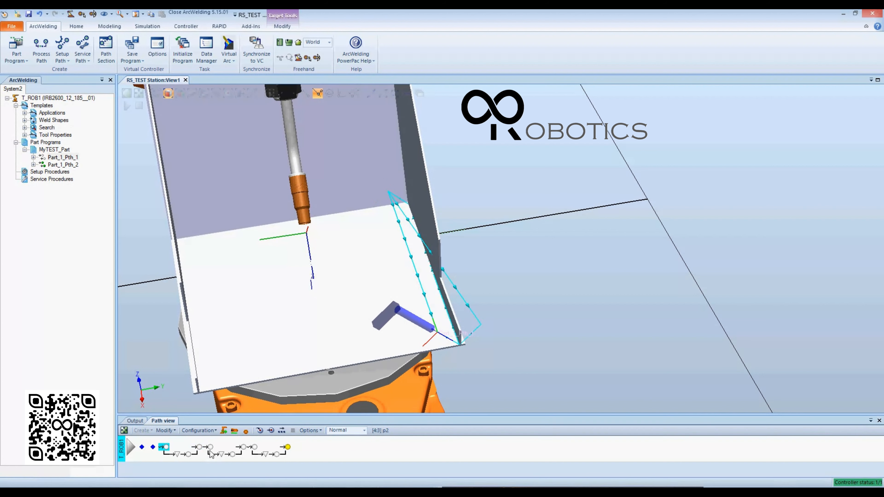
{"action": "left_click", "coordinate": [199, 448], "text": "shift"}
{"action": "right_click", "coordinate": [195, 449]}
{"action": "left_click", "coordinate": [216, 443]}
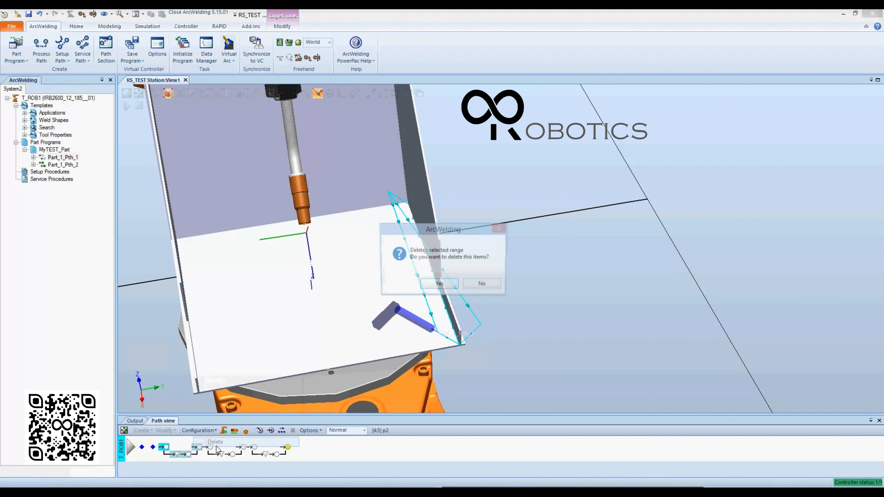
{"action": "left_click", "coordinate": [439, 283]}
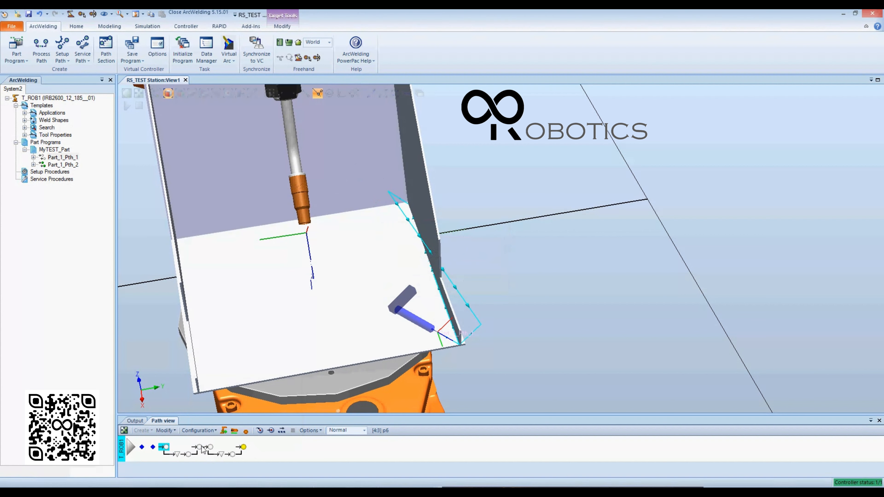
Step: Delete the last weld section of the path, from p10 to its final target
{"action": "left_click", "coordinate": [209, 448]}
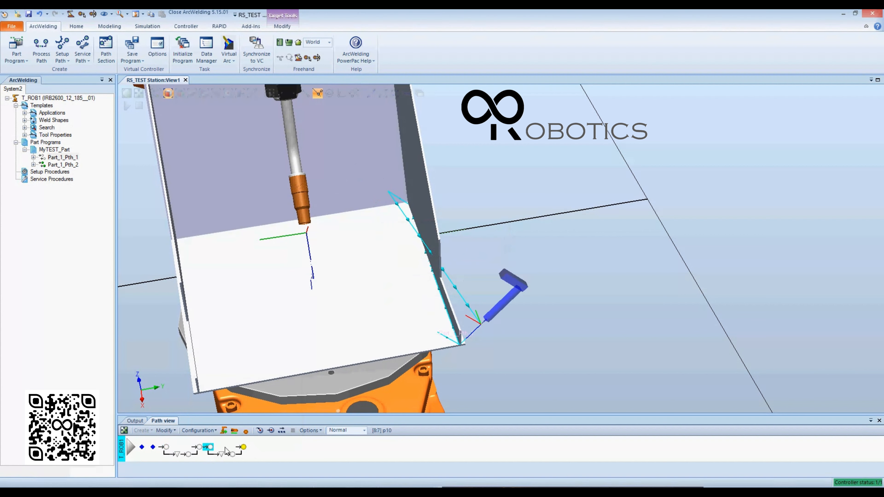
{"action": "right_click", "coordinate": [243, 450]}
{"action": "left_click", "coordinate": [264, 442]}
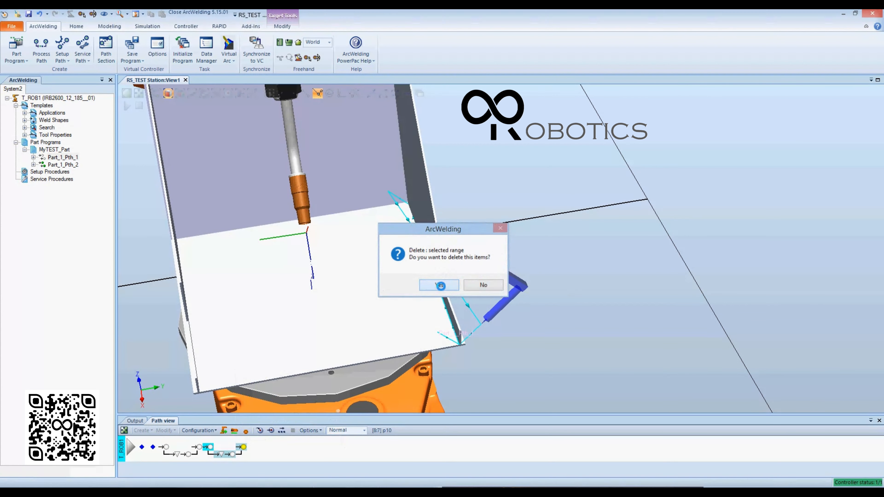
{"action": "left_click", "coordinate": [441, 285]}
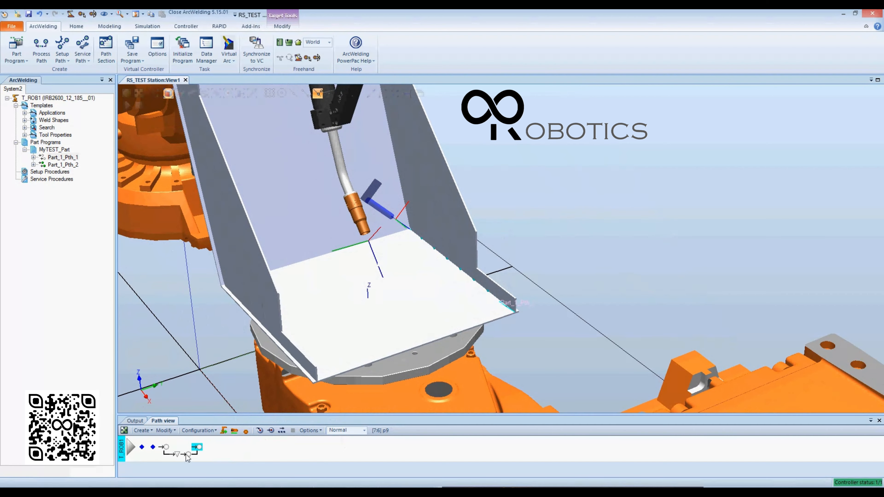
Step: Select weld end target p8 of the remaining weld and view which instructions can be created there
{"action": "left_click", "coordinate": [187, 454]}
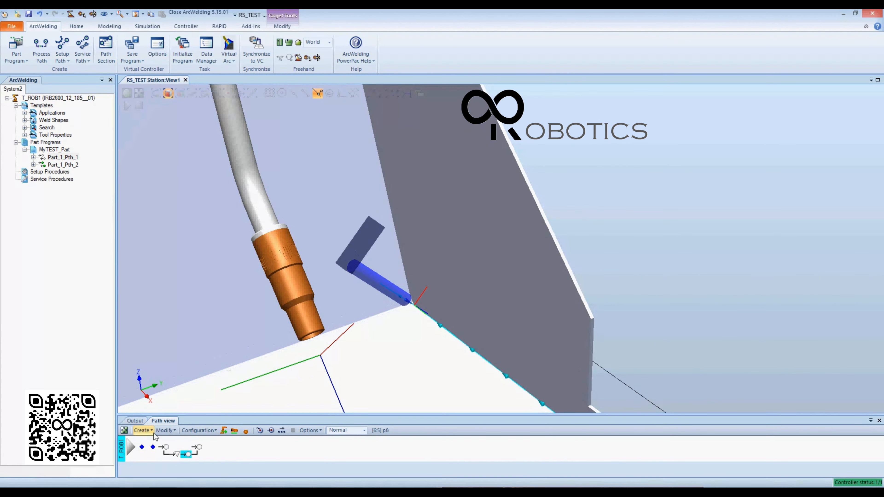
{"action": "left_click", "coordinate": [151, 431]}
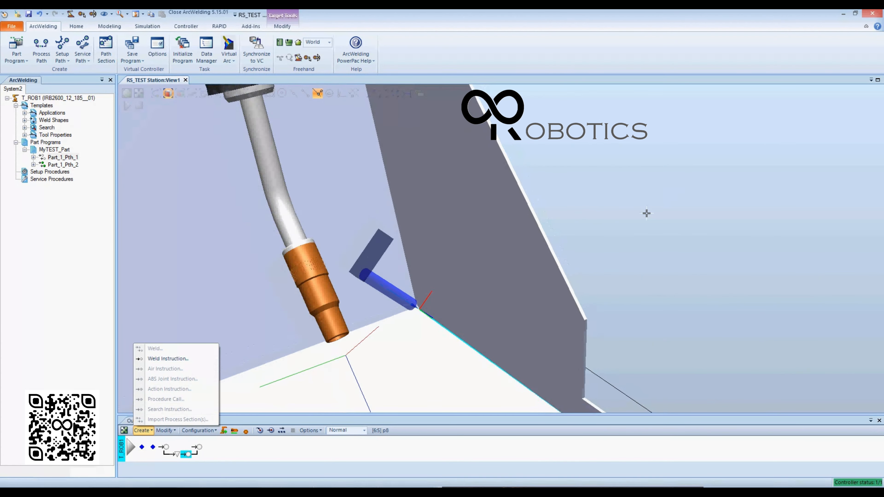
{"action": "scroll", "coordinate": [623, 340], "scroll_direction": "up", "scroll_amount": 2}
{"action": "left_click_drag", "start_coordinate": [623, 313], "coordinate": [577, 296], "text": "ctrl"}
Step: Delete the remaining weld section of the path, from p6 to p9
{"action": "left_click", "coordinate": [165, 449]}
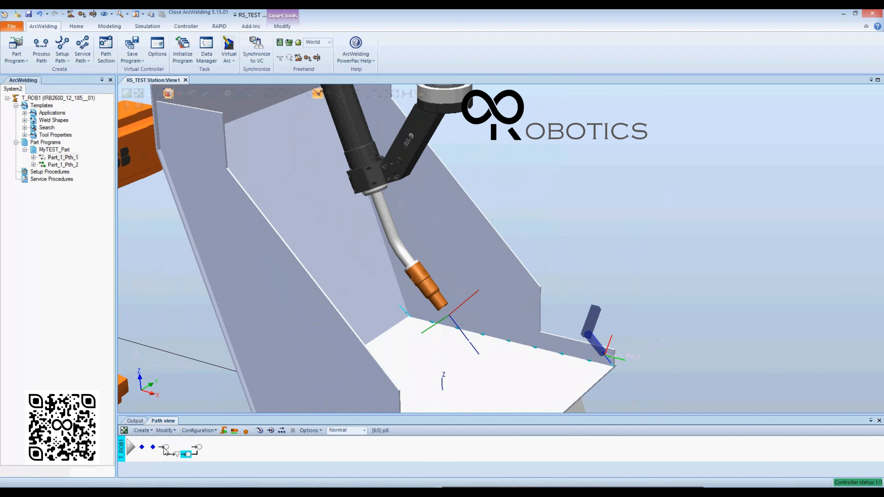
{"action": "right_click", "coordinate": [200, 453]}
{"action": "left_click", "coordinate": [205, 445]}
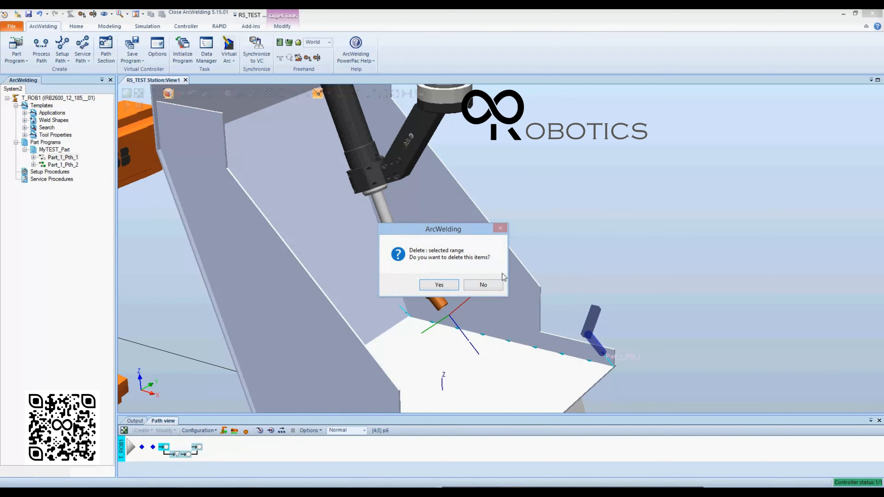
{"action": "left_click", "coordinate": [439, 286]}
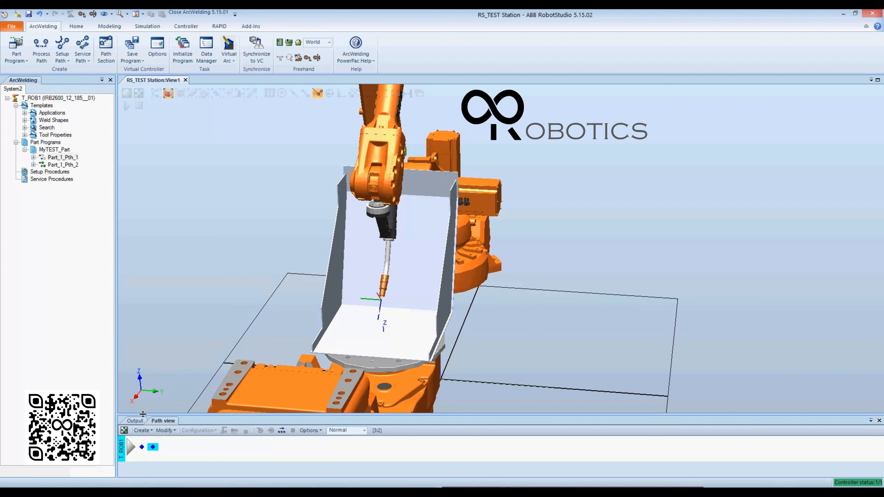
Step: Create a weld with the One Linear Segment template along the seam between Assem_pg2's floor plate and its right side plate
{"action": "left_click", "coordinate": [150, 430]}
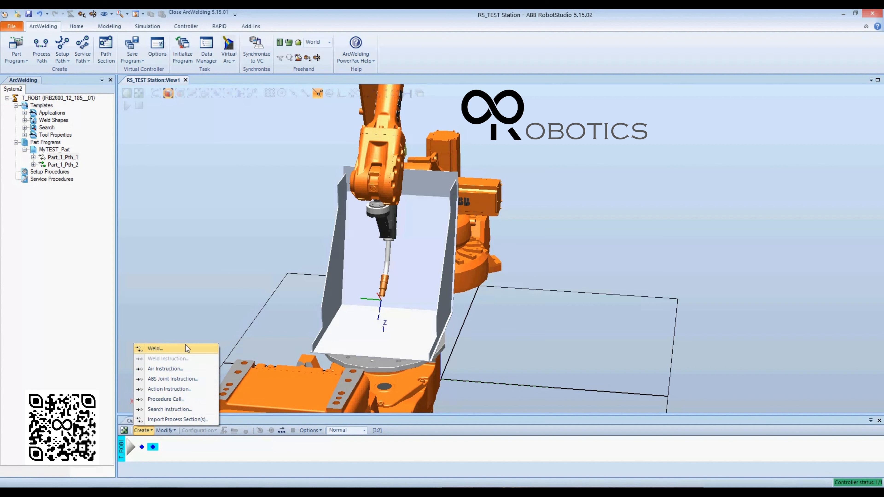
{"action": "left_click", "coordinate": [148, 349]}
{"action": "left_click", "coordinate": [802, 110]}
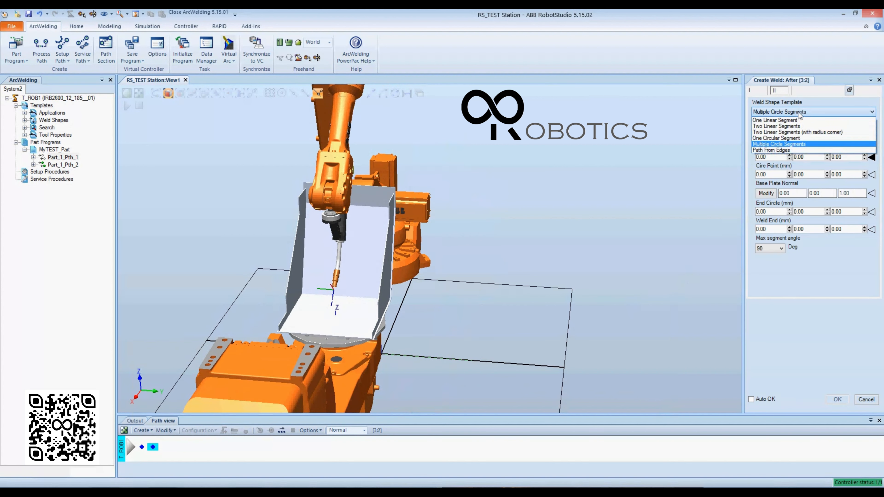
{"action": "left_click", "coordinate": [791, 119]}
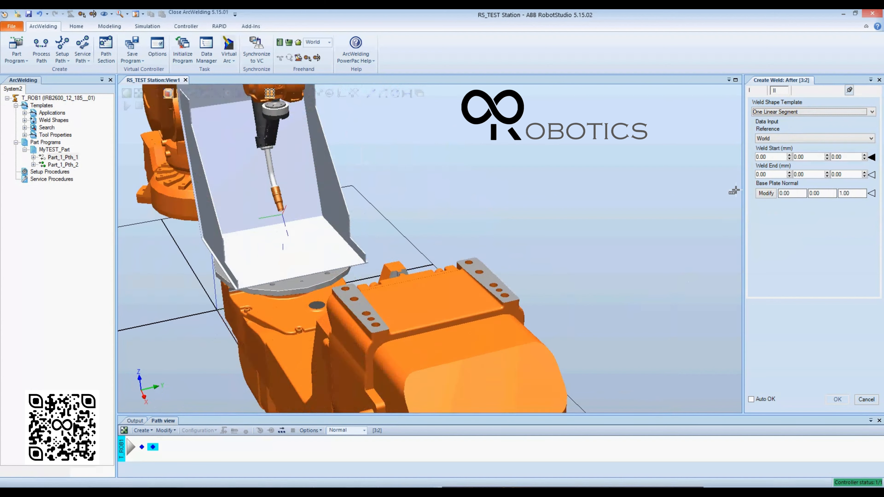
{"action": "left_click", "coordinate": [447, 352]}
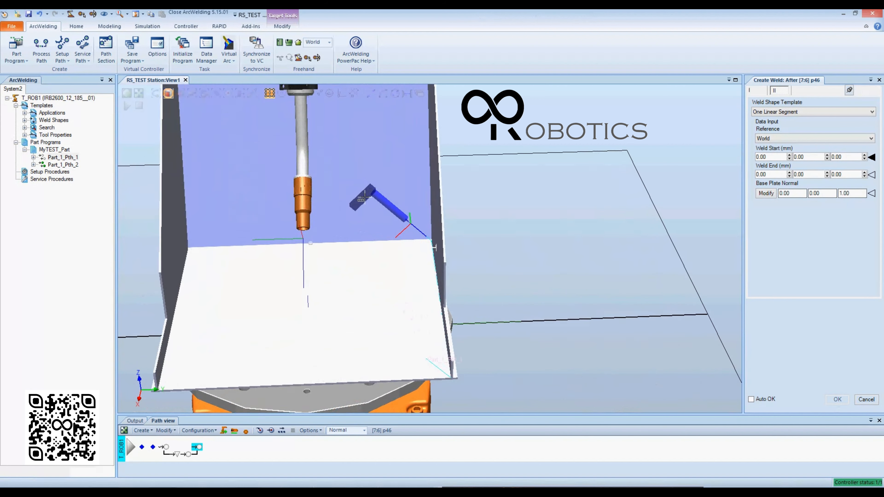
Step: Examine the new weld's start target p44 and end target p45, and which instructions can be created at the weld end
{"action": "left_click", "coordinate": [185, 456]}
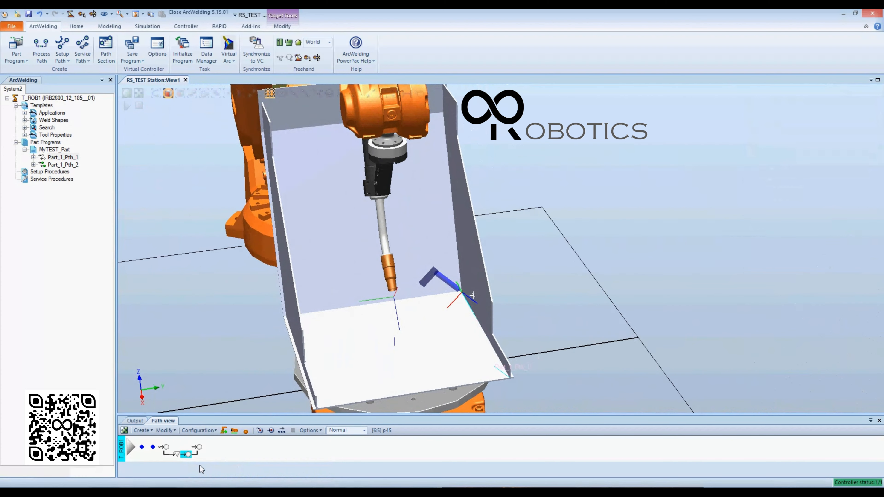
{"action": "left_click", "coordinate": [142, 431]}
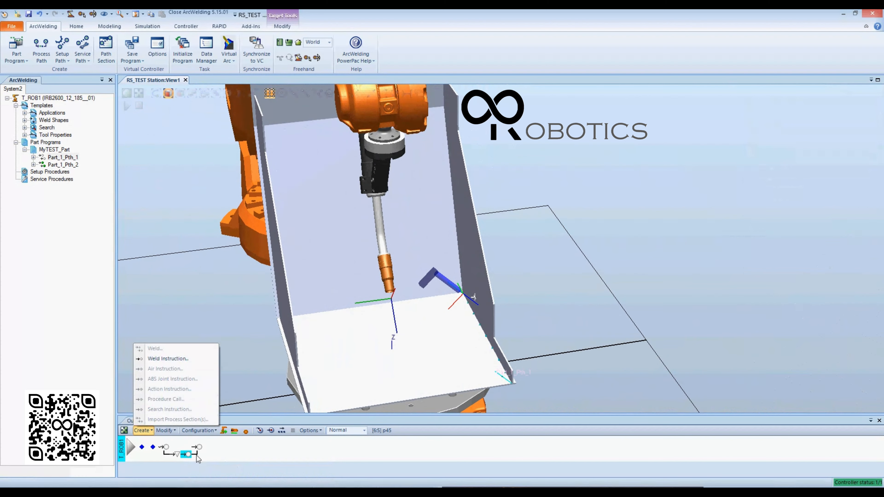
{"action": "left_click", "coordinate": [174, 455]}
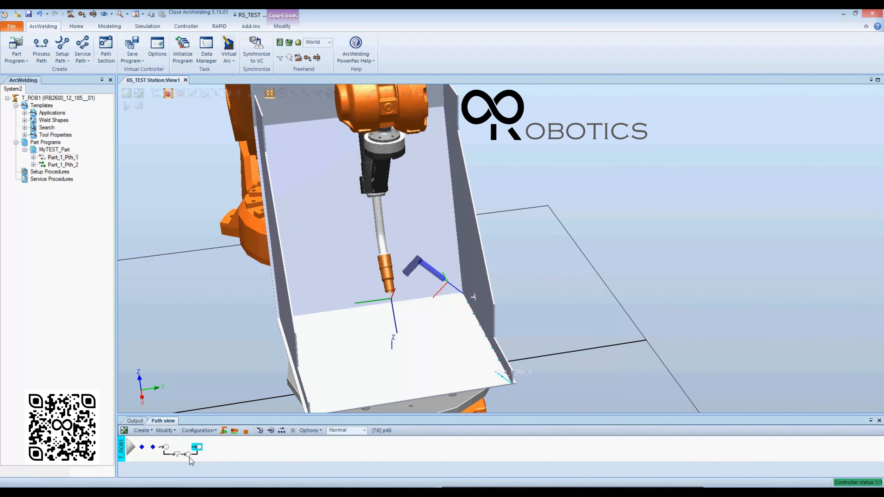
{"action": "left_click", "coordinate": [189, 457]}
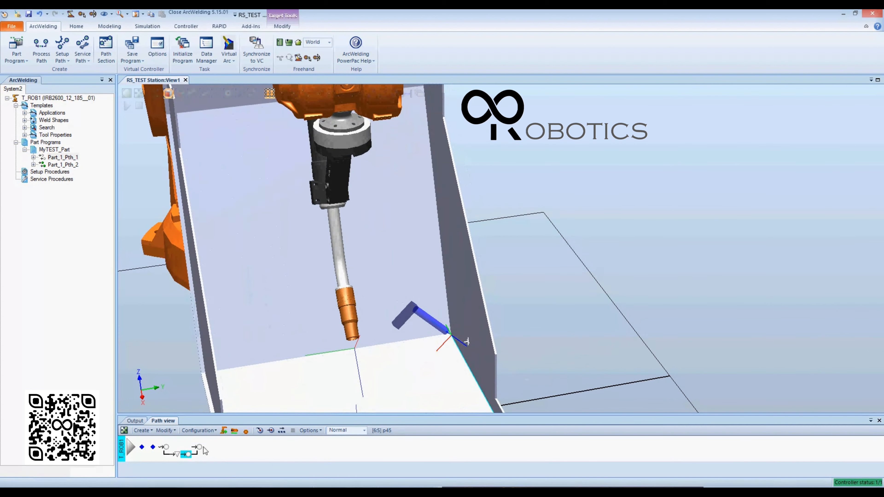
{"action": "left_click", "coordinate": [176, 456]}
{"action": "left_click", "coordinate": [188, 455]}
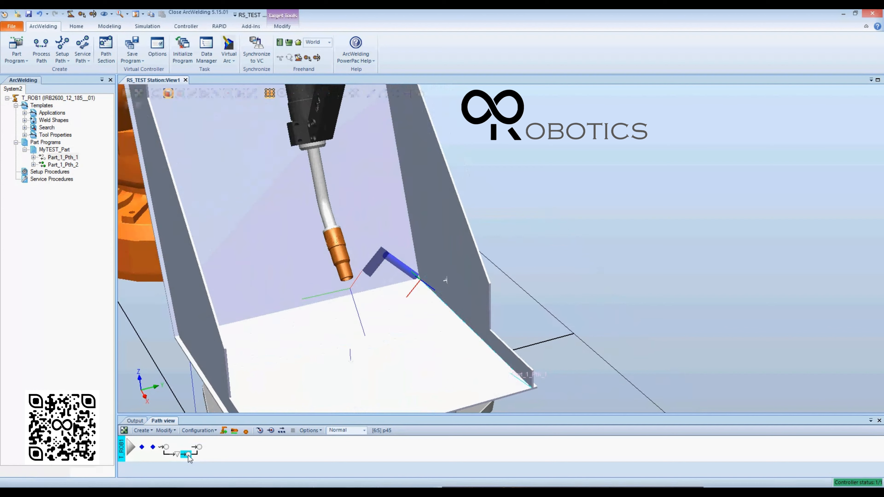
{"action": "left_click", "coordinate": [177, 455]}
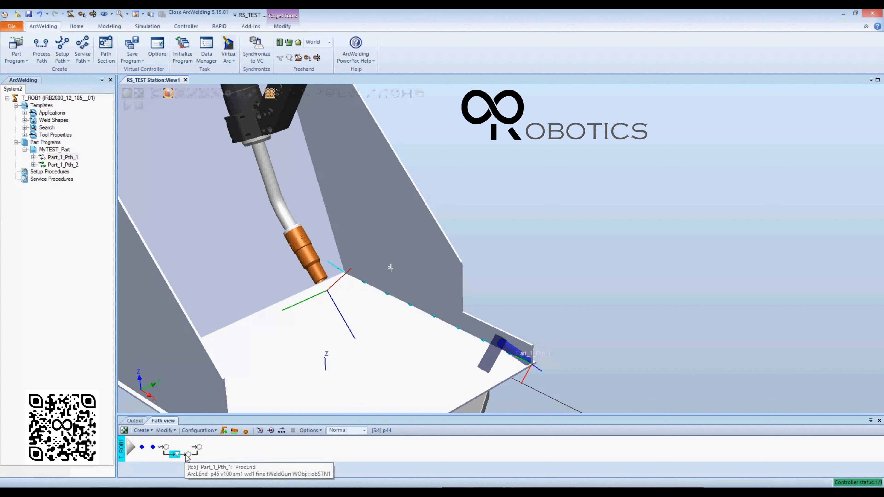
{"action": "left_click", "coordinate": [187, 454]}
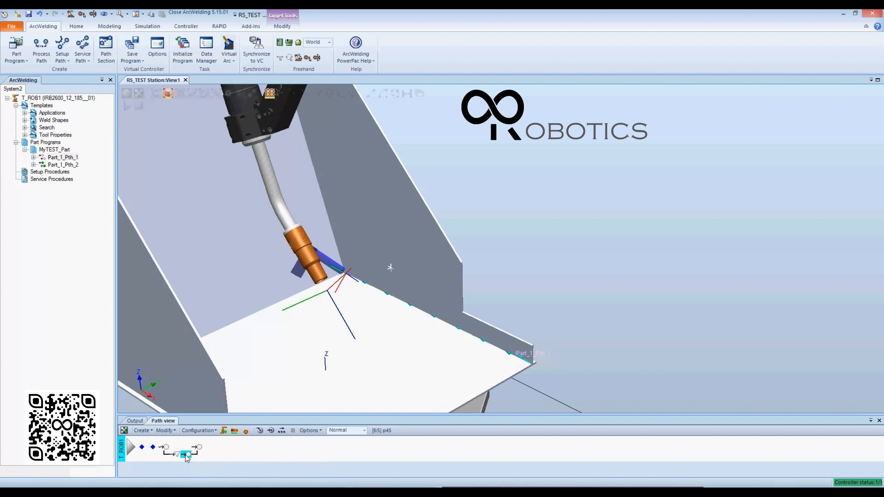
{"action": "left_click_drag", "start_coordinate": [388, 278], "coordinate": [372, 362], "text": "ctrl+shift"}
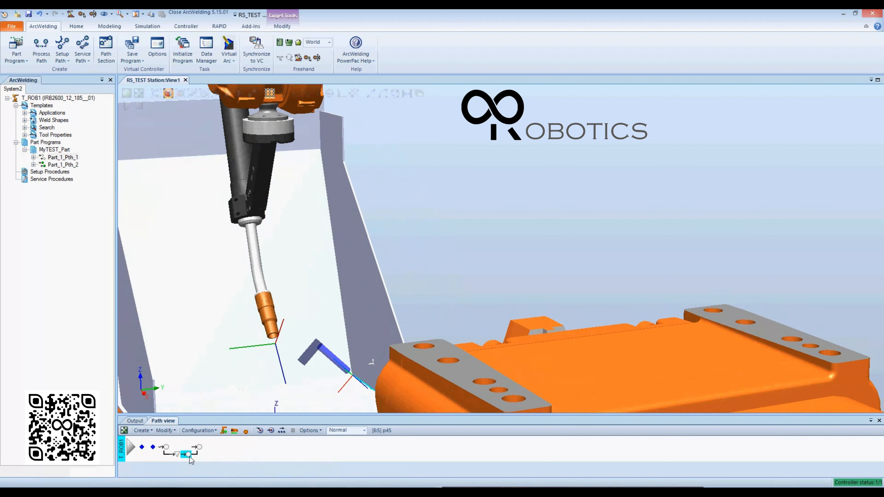
Step: Examine which instructions can be created after target p46, comparing it with weld end target p45
{"action": "left_click", "coordinate": [197, 447]}
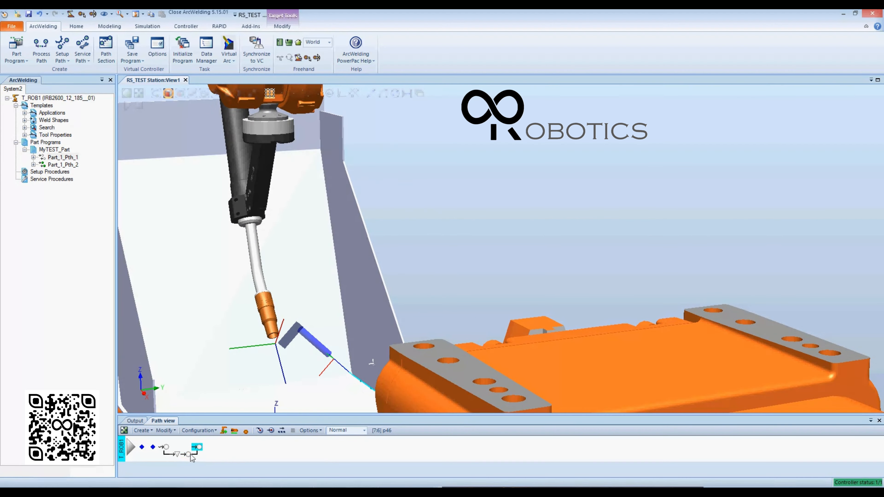
{"action": "left_click", "coordinate": [188, 455]}
{"action": "left_click", "coordinate": [199, 448]}
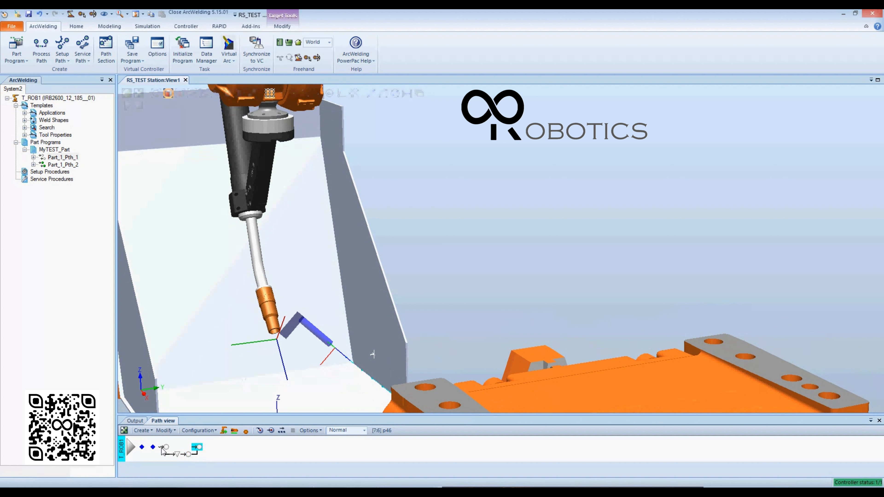
{"action": "left_click", "coordinate": [154, 431]}
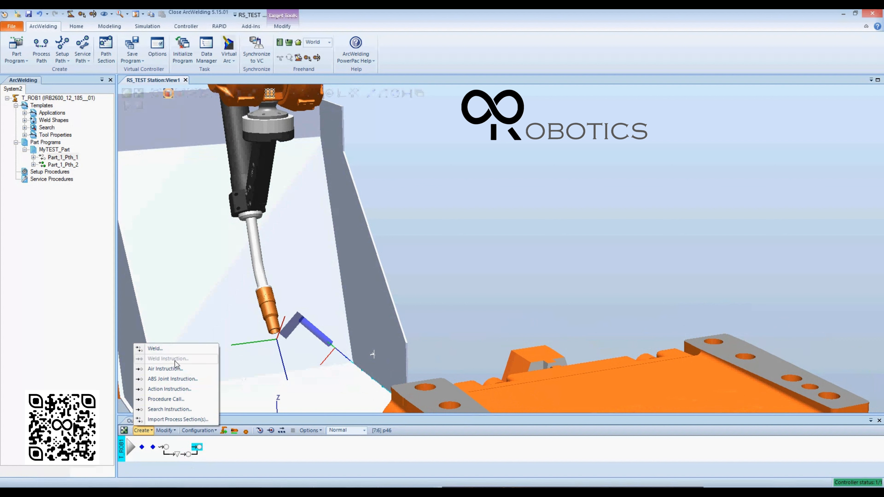
{"action": "left_click", "coordinate": [186, 454]}
{"action": "left_click", "coordinate": [189, 454]}
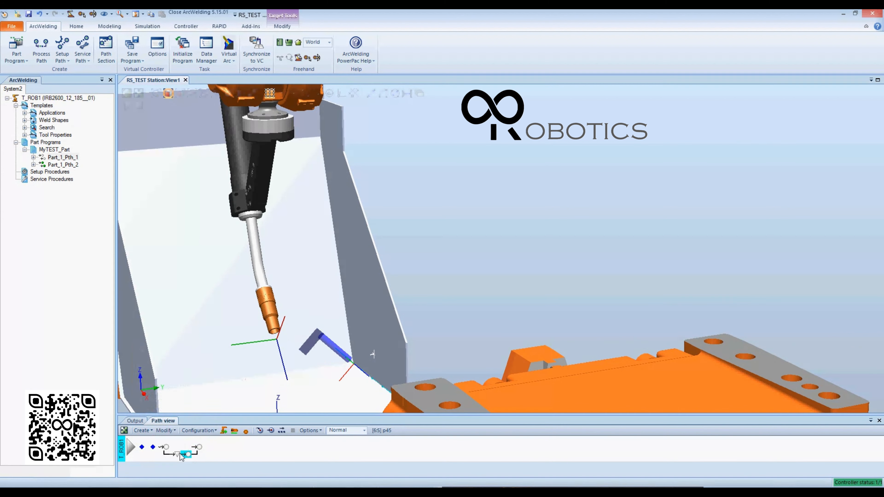
Step: Start creating a weld instruction after weld end target p45, and widen the pane holding its inputs
{"action": "left_click", "coordinate": [148, 429]}
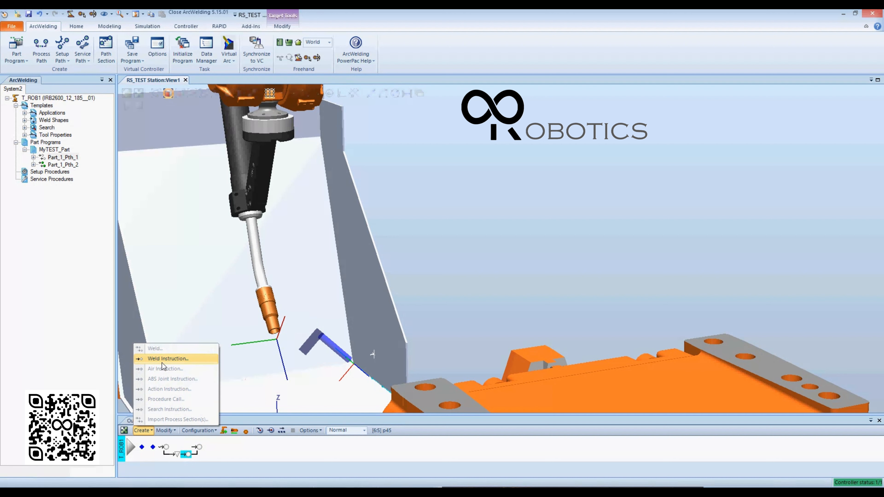
{"action": "left_click", "coordinate": [180, 359]}
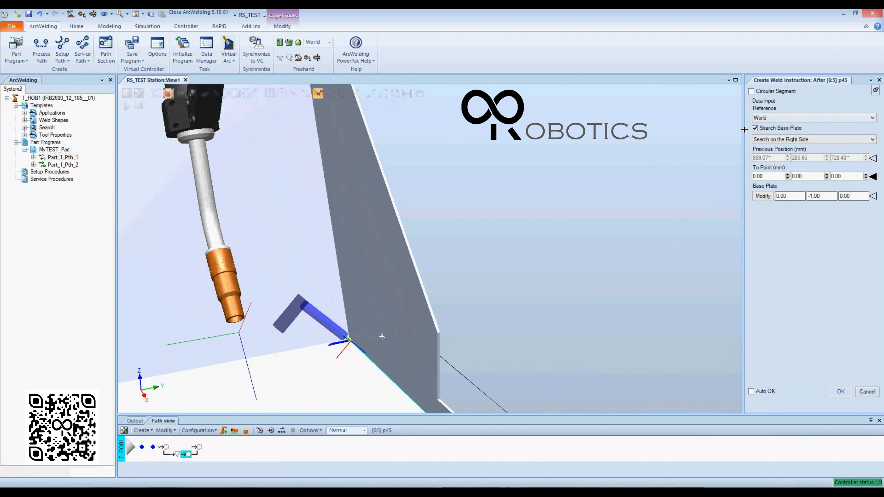
{"action": "left_click_drag", "start_coordinate": [743, 130], "coordinate": [727, 130]}
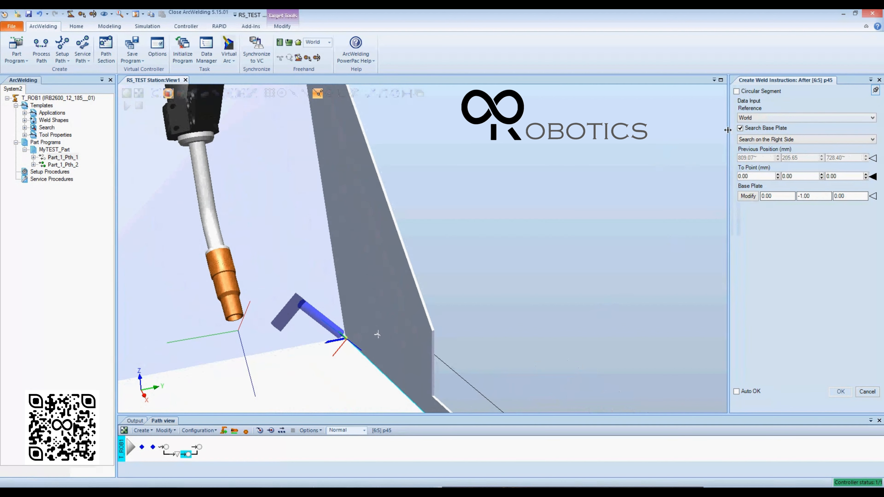
Step: Compare the point inputs required for a circular segment with those for a linear one, leaving the segment linear
{"action": "left_click", "coordinate": [754, 92]}
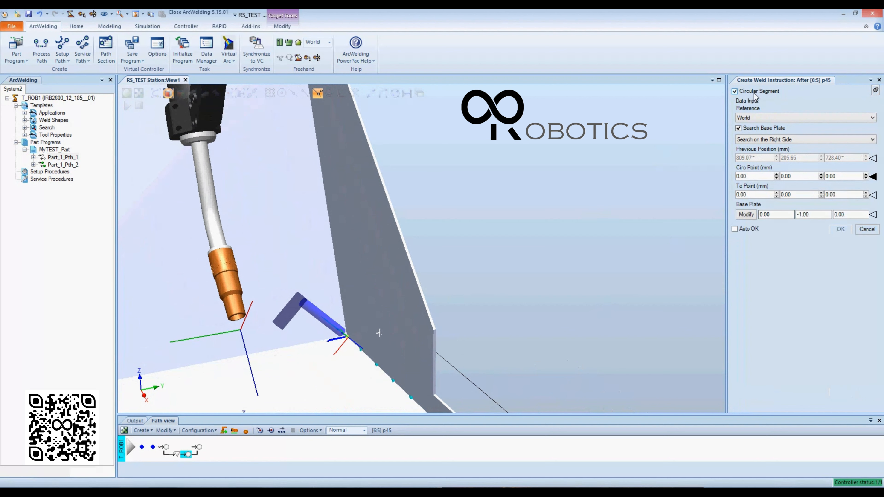
{"action": "left_click", "coordinate": [755, 92]}
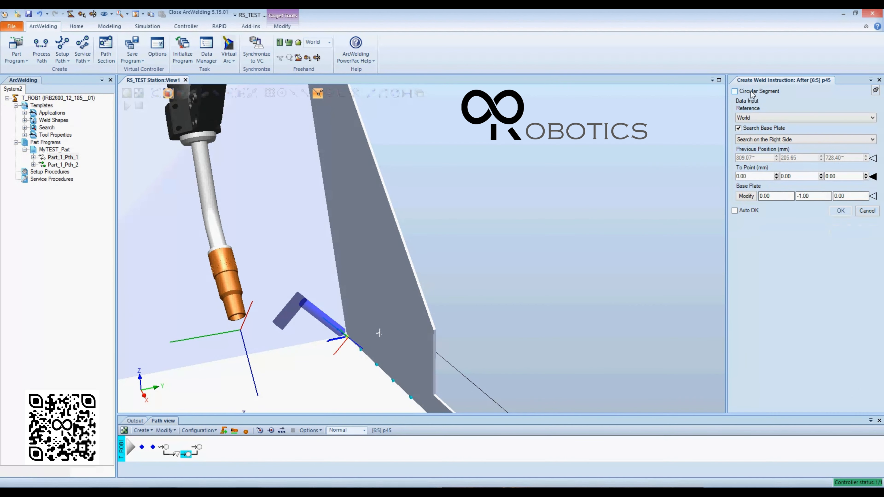
{"action": "left_click", "coordinate": [752, 93]}
{"action": "left_click", "coordinate": [751, 93]}
{"action": "left_click", "coordinate": [751, 93]}
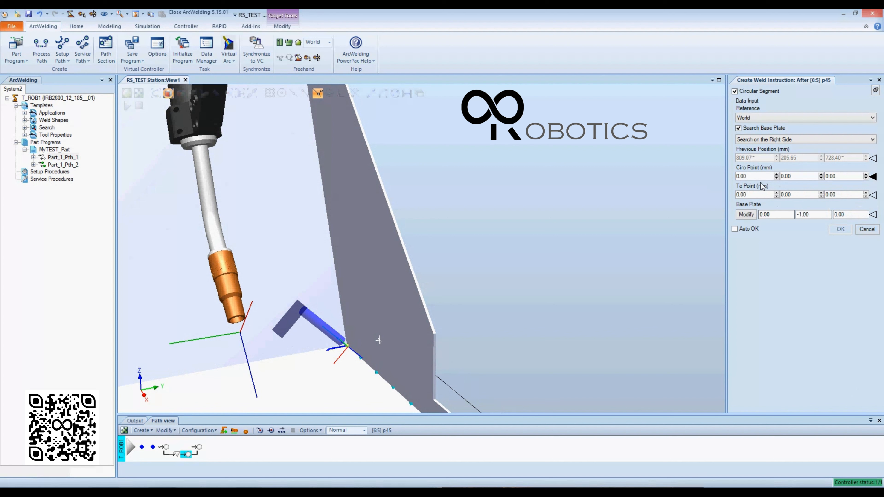
{"action": "left_click", "coordinate": [746, 94]}
Step: With Snap Object on, add a linear weld instruction after p45 to the side plate's bend corner at 802.67, 205.65, 734.76 mm
{"action": "scroll", "coordinate": [376, 335], "scroll_direction": "up", "scroll_amount": 8}
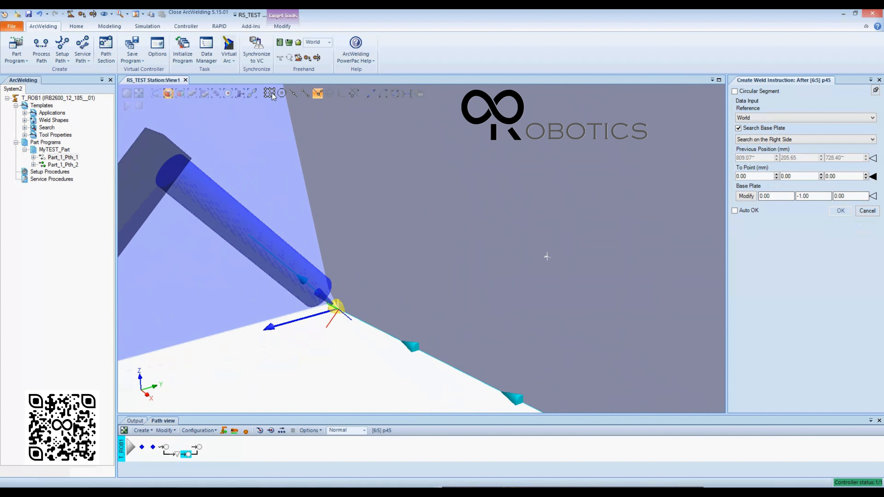
{"action": "left_click", "coordinate": [271, 93]}
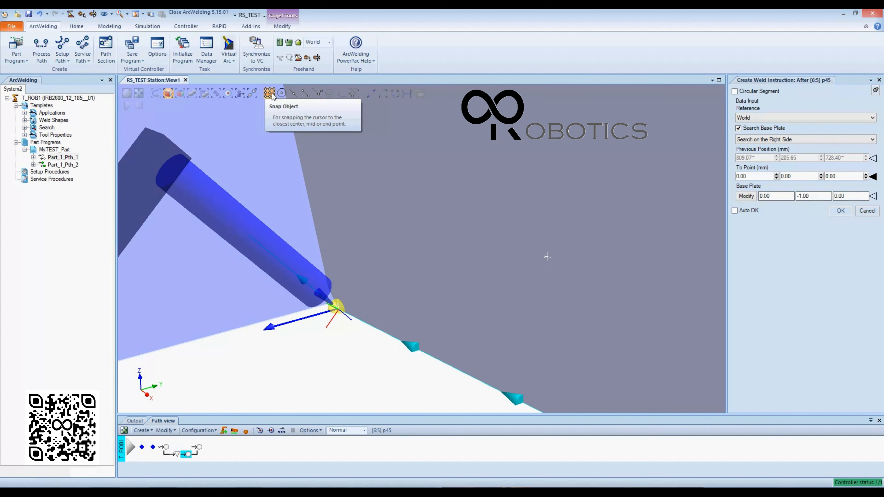
{"action": "left_click", "coordinate": [348, 258]}
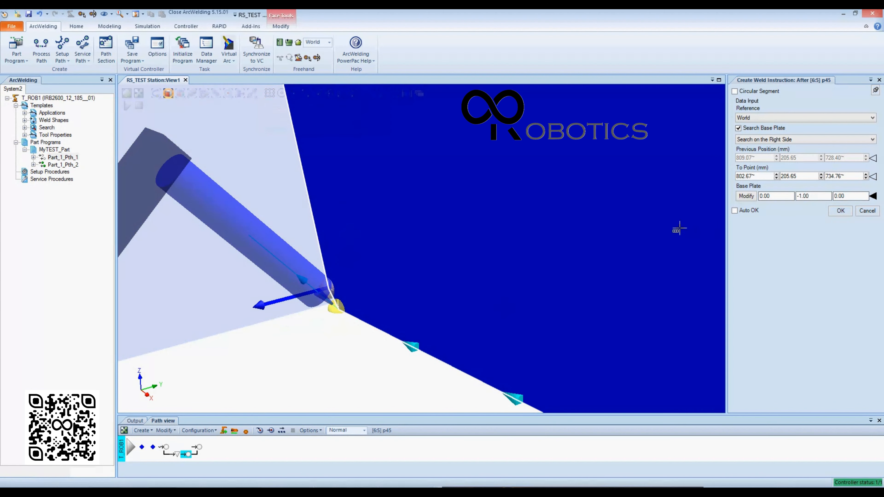
{"action": "scroll", "coordinate": [411, 146], "scroll_direction": "up", "scroll_amount": 1}
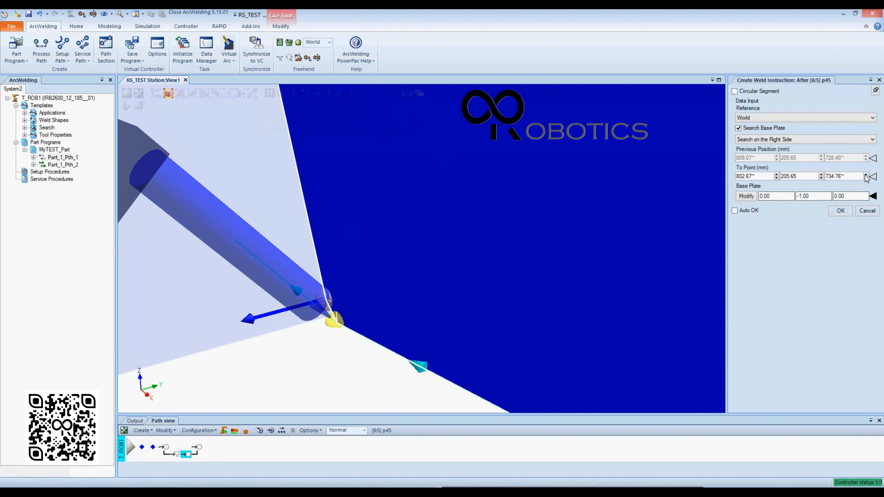
{"action": "left_click_drag", "start_coordinate": [361, 275], "coordinate": [361, 299], "text": "ctrl"}
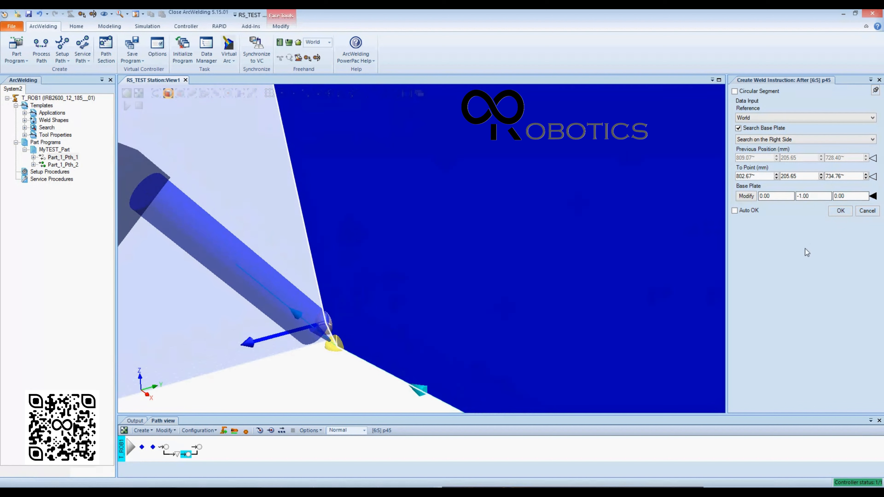
{"action": "left_click", "coordinate": [834, 211]}
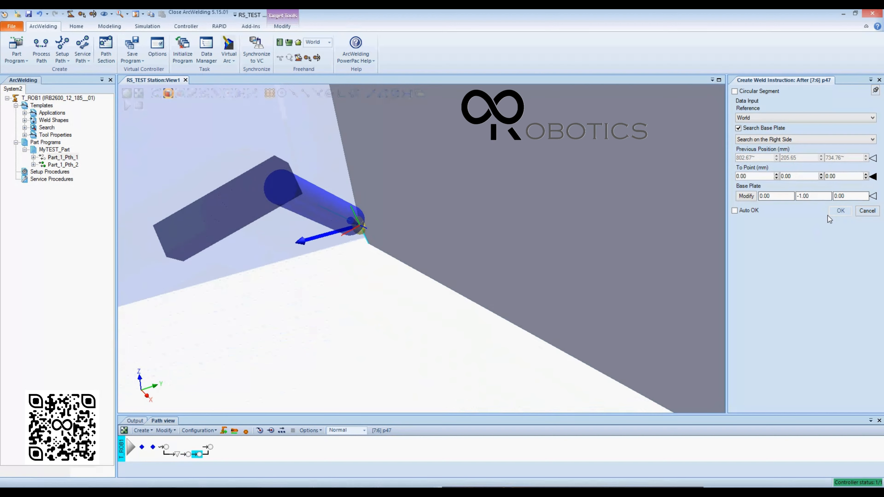
Step: Add two linear weld instructions up the side plate's seam, to 661.44, 205.65, 1122.76 mm and 660.42, 205.65, 1130.39 mm
{"action": "left_click_drag", "start_coordinate": [654, 240], "coordinate": [269, 134], "text": "ctrl+shift"}
{"action": "left_click", "coordinate": [259, 151]}
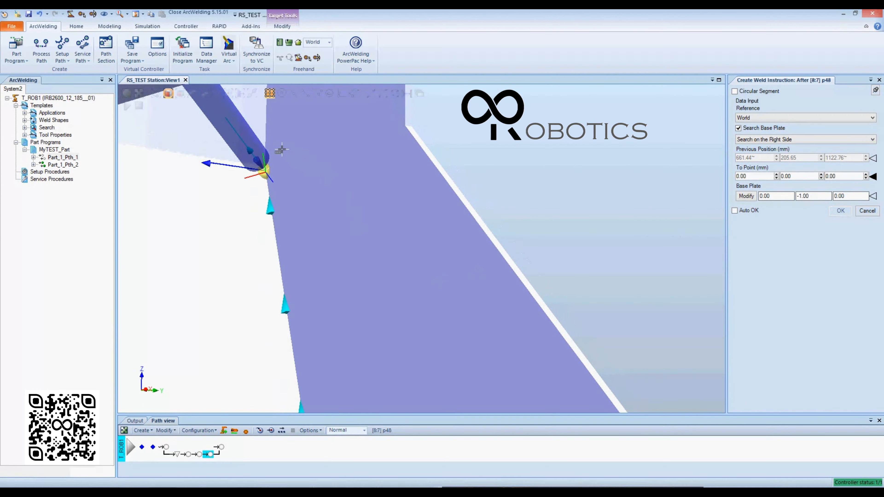
{"action": "scroll", "coordinate": [271, 147], "scroll_direction": "down", "scroll_amount": 5}
{"action": "left_click_drag", "start_coordinate": [369, 205], "coordinate": [363, 270], "text": "ctrl+shift"}
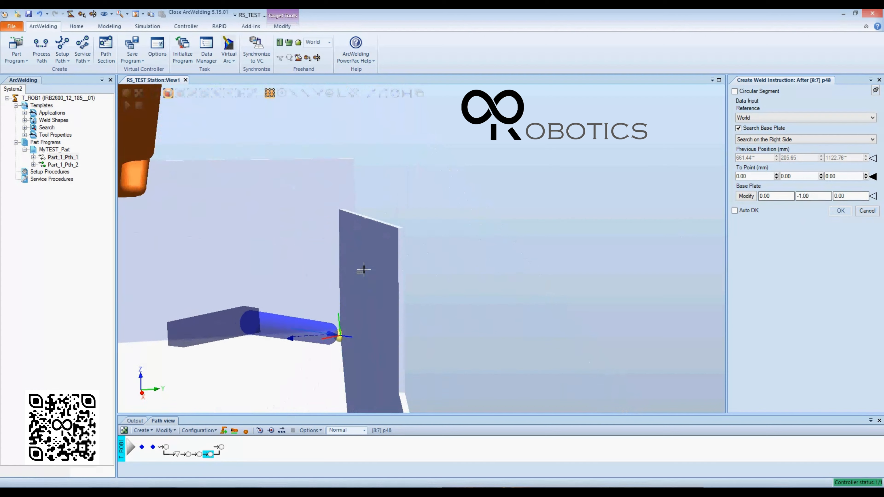
{"action": "scroll", "coordinate": [360, 322], "scroll_direction": "up", "scroll_amount": 3}
{"action": "left_click_drag", "start_coordinate": [360, 322], "coordinate": [363, 287], "text": "ctrl"}
{"action": "left_click", "coordinate": [387, 278]}
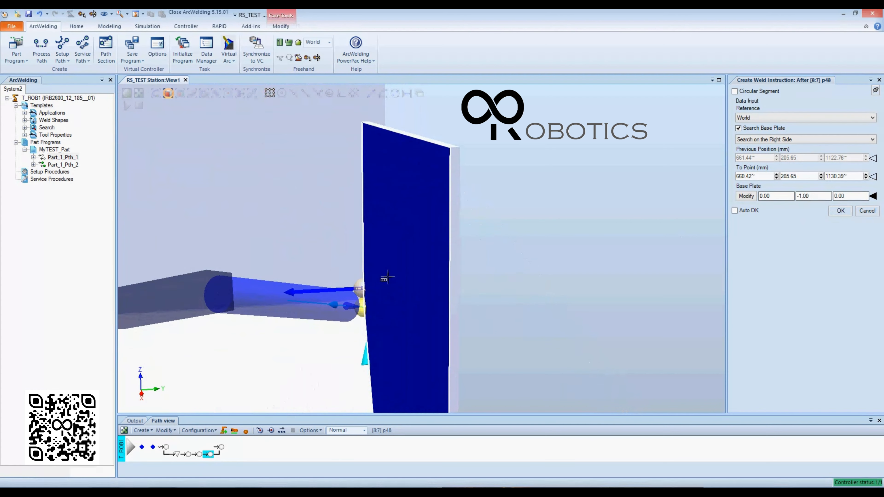
{"action": "left_click", "coordinate": [840, 211]}
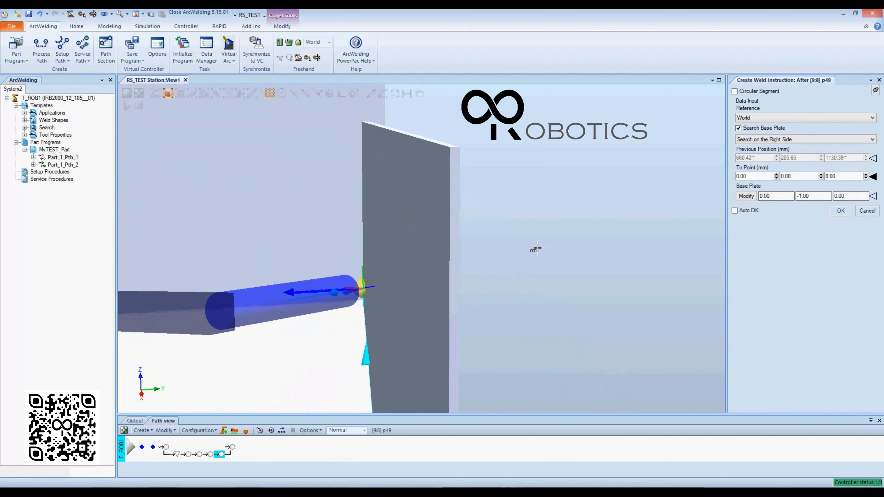
Step: Add a last linear weld instruction to the side plate's top corner at 660.42, 205.65, 1196.37 mm and finish creating instructions
{"action": "left_click", "coordinate": [376, 135]}
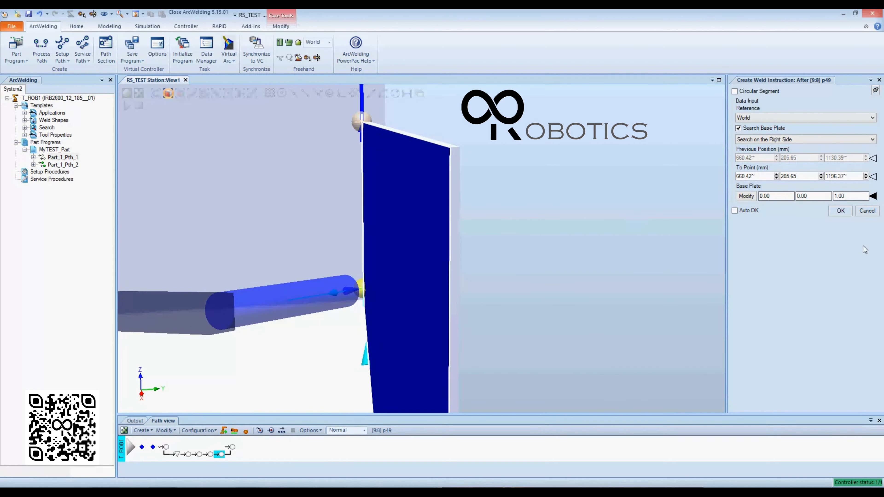
{"action": "left_click", "coordinate": [838, 211]}
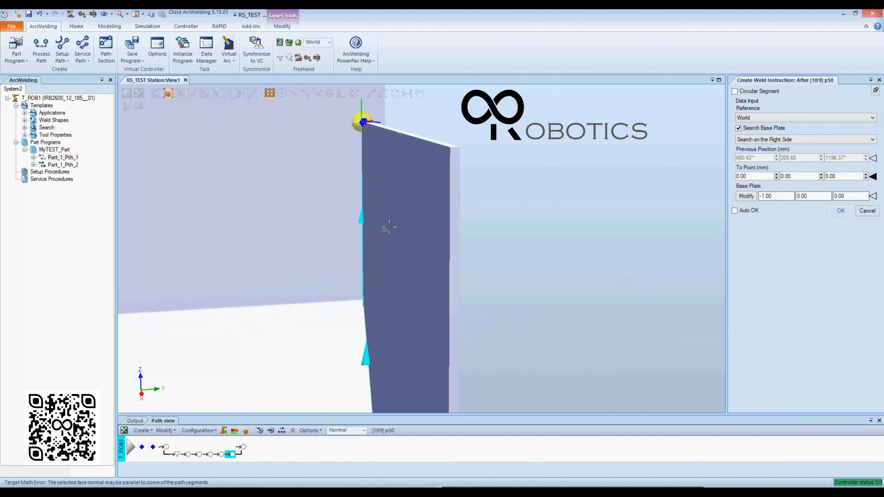
{"action": "left_click_drag", "start_coordinate": [353, 194], "coordinate": [353, 224], "text": "ctrl"}
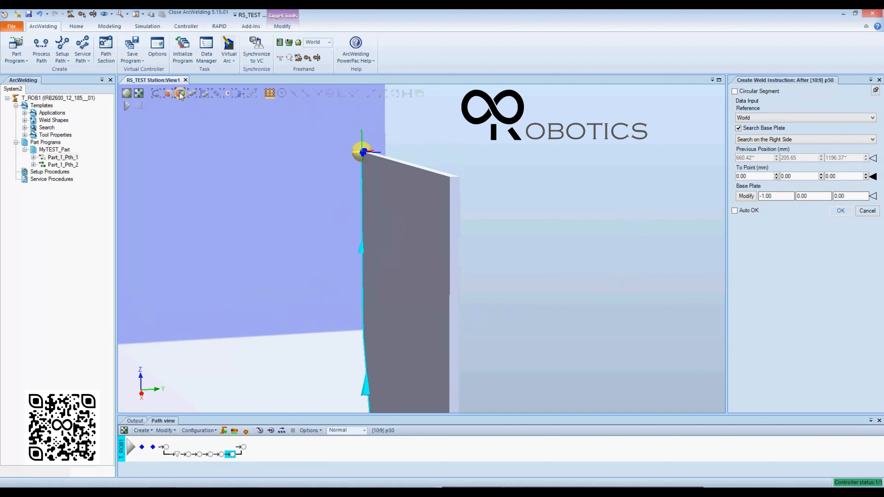
{"action": "left_click", "coordinate": [179, 94]}
{"action": "left_click", "coordinate": [866, 211]}
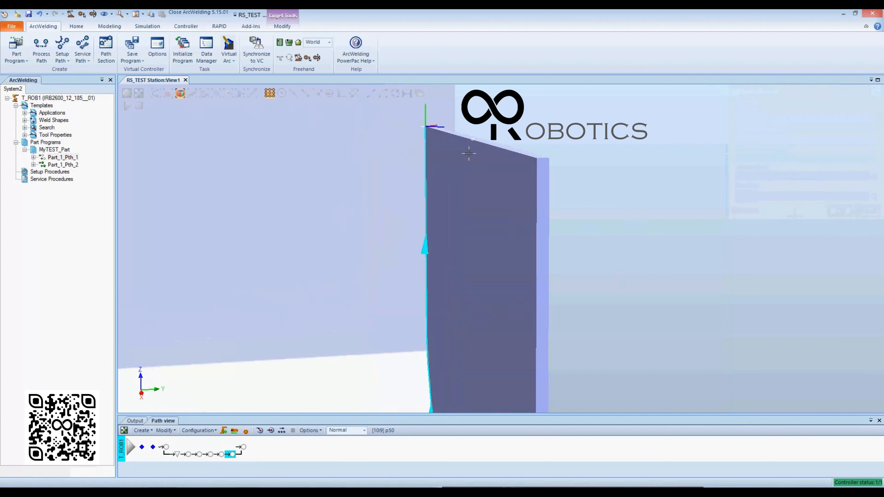
Step: Examine Assem_pg2's right side plate up close where the new weld path reaches its top corner
{"action": "scroll", "coordinate": [466, 165], "scroll_direction": "up", "scroll_amount": 3}
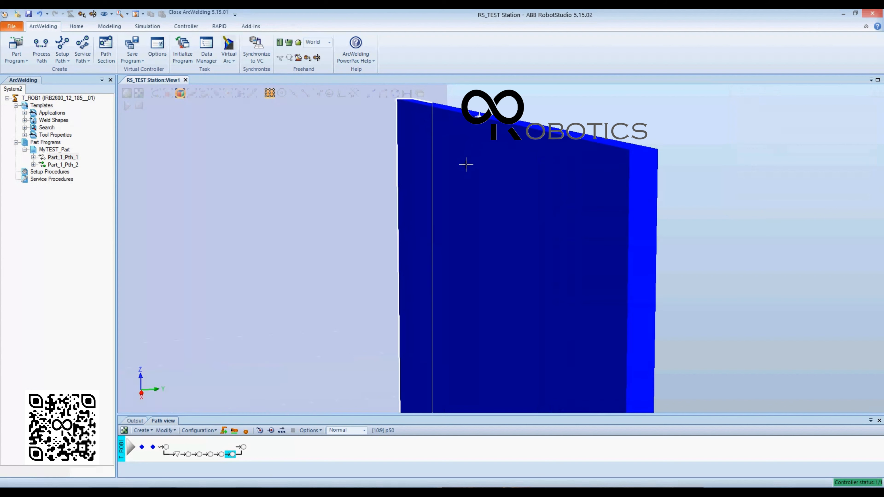
{"action": "scroll", "coordinate": [466, 164], "scroll_direction": "down", "scroll_amount": 8}
{"action": "scroll", "coordinate": [475, 179], "scroll_direction": "down", "scroll_amount": 3}
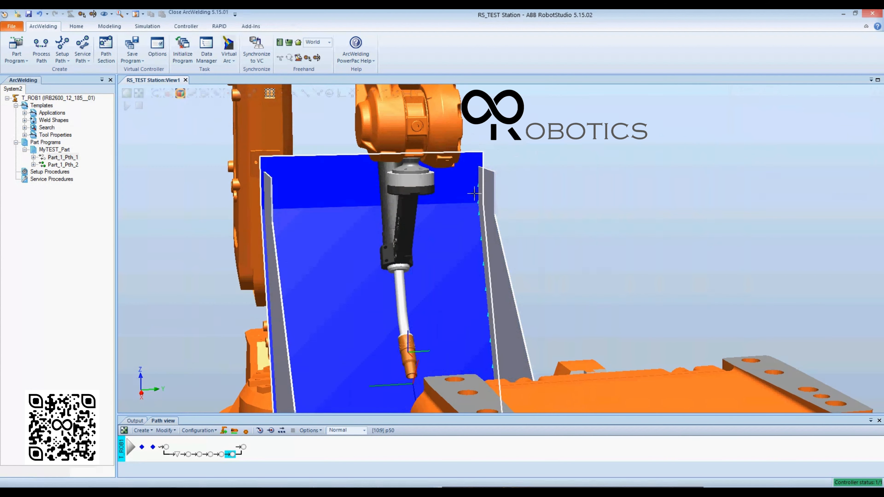
{"action": "scroll", "coordinate": [454, 189], "scroll_direction": "up", "scroll_amount": 4}
{"action": "scroll", "coordinate": [453, 190], "scroll_direction": "down", "scroll_amount": 5}
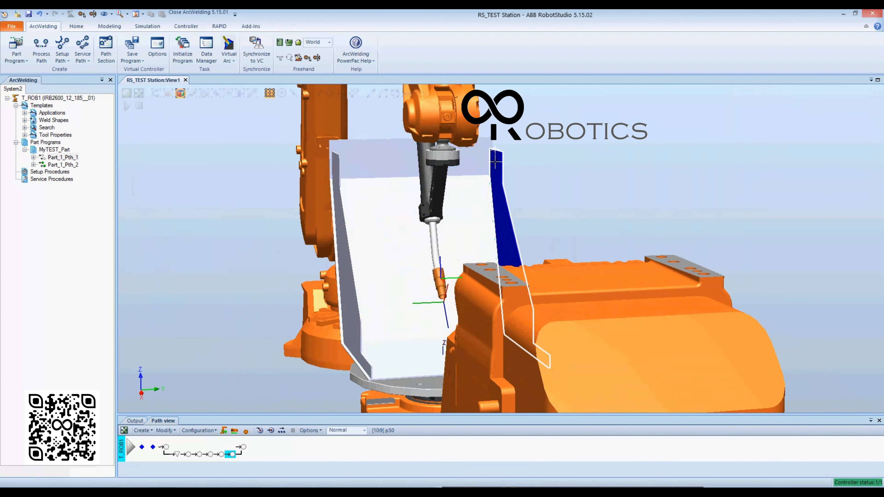
{"action": "right_click", "coordinate": [494, 161]}
{"action": "left_click", "coordinate": [517, 243]}
{"action": "scroll", "coordinate": [476, 168], "scroll_direction": "up", "scroll_amount": 3}
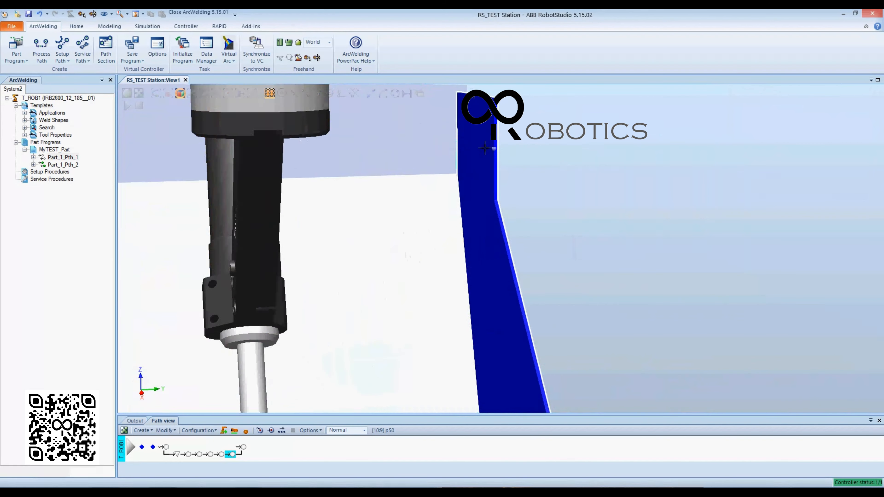
{"action": "scroll", "coordinate": [529, 228], "scroll_direction": "down", "scroll_amount": 4}
Step: Examine the torch nozzle and follow the extended weld path along the right side plate
{"action": "left_click_drag", "start_coordinate": [532, 229], "coordinate": [532, 230], "text": "ctrl+shift"}
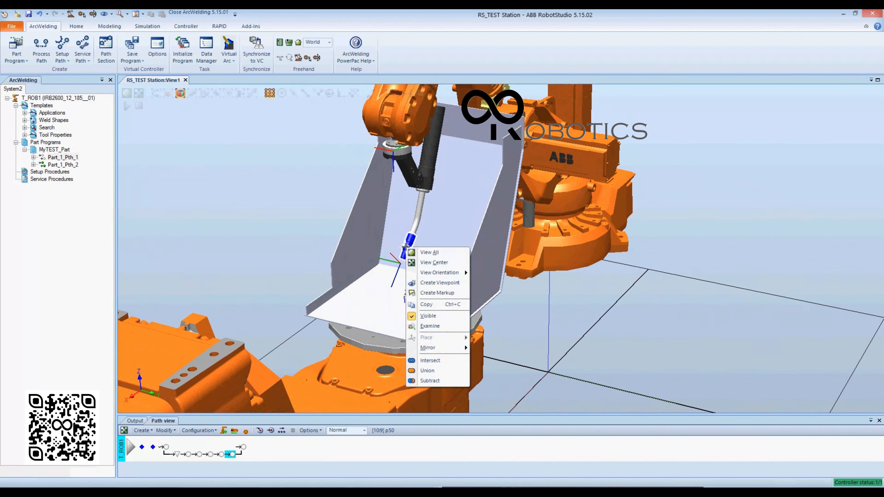
{"action": "left_click", "coordinate": [431, 326]}
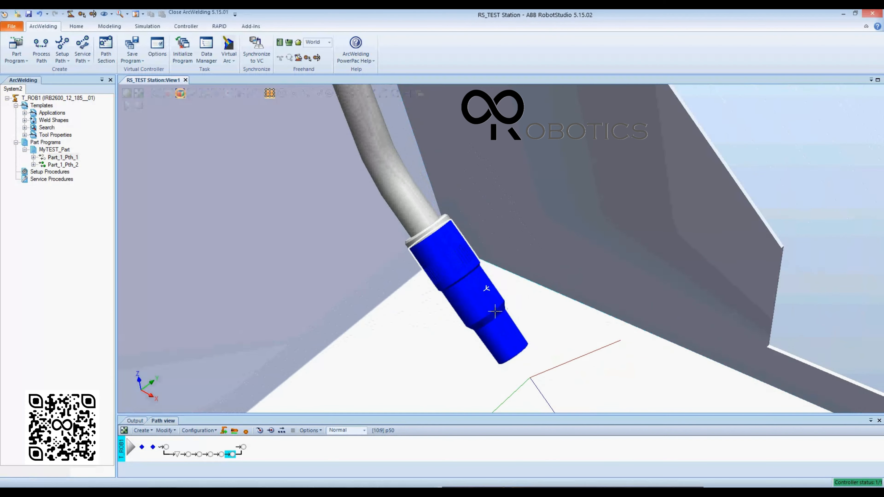
{"action": "left_click_drag", "start_coordinate": [495, 311], "coordinate": [240, 336], "text": "ctrl+shift"}
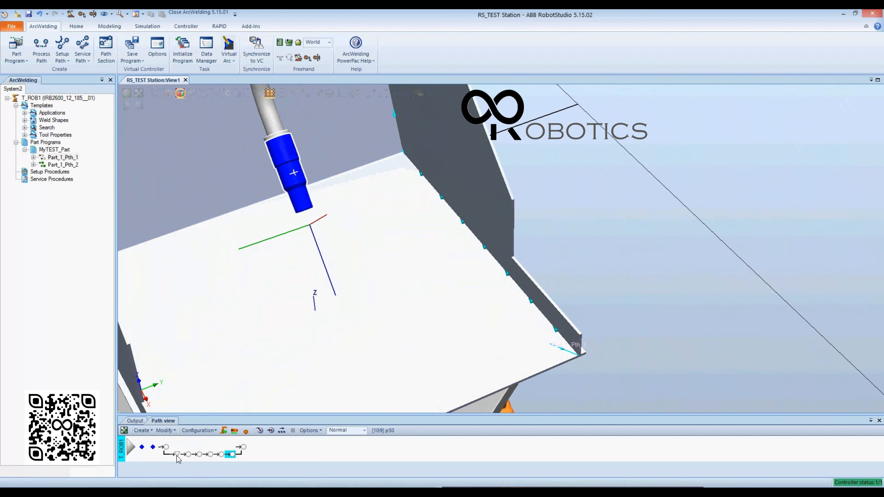
{"action": "left_click", "coordinate": [177, 454]}
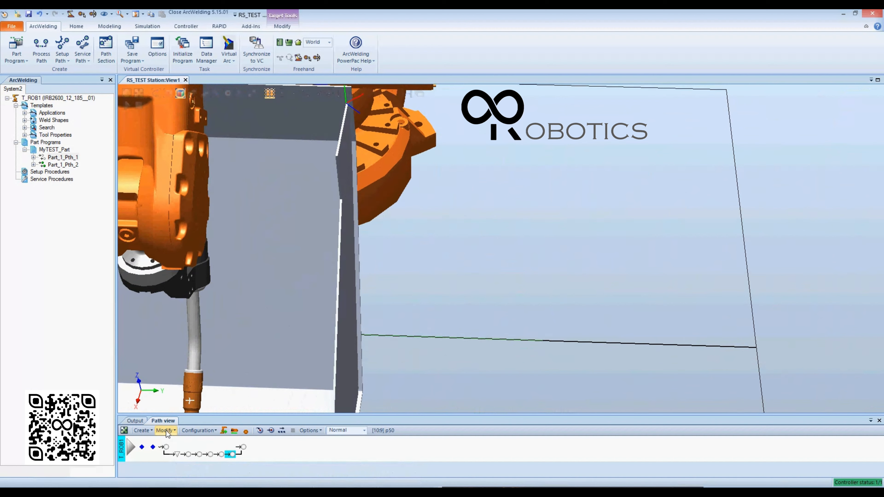
Step: Set the base plate normal of the last weld target p50 to 0, -1, 0 from the right side plate's face and apply it
{"action": "left_click", "coordinate": [166, 431]}
{"action": "left_click", "coordinate": [190, 444]}
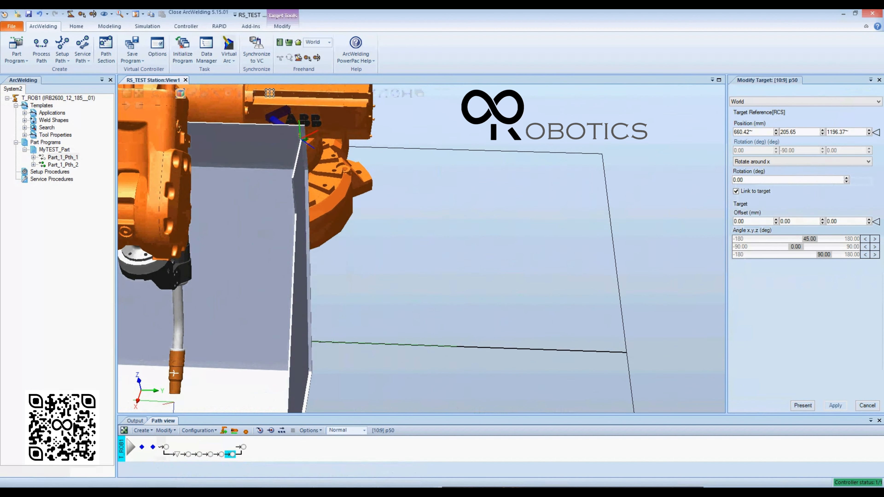
{"action": "left_click", "coordinate": [221, 453]}
{"action": "left_click", "coordinate": [233, 455]}
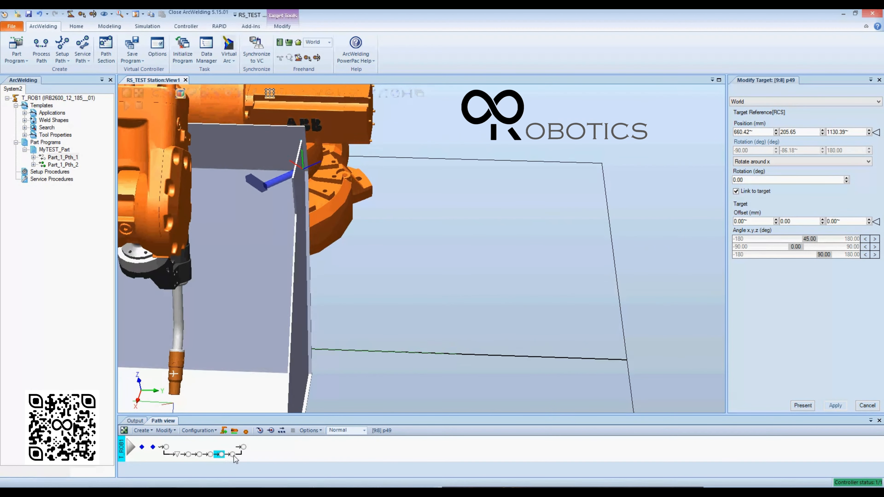
{"action": "left_click", "coordinate": [786, 162]}
{"action": "left_click", "coordinate": [773, 178]}
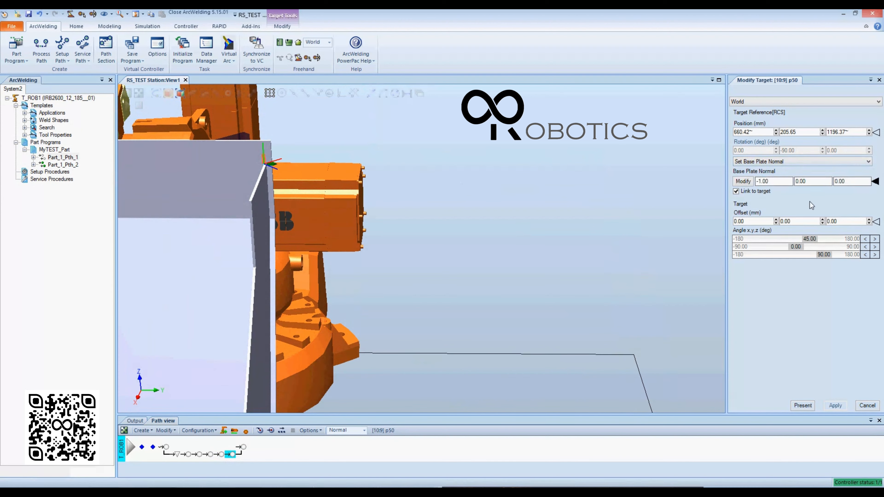
{"action": "left_click_drag", "start_coordinate": [278, 188], "coordinate": [332, 229], "text": "ctrl+shift"}
{"action": "left_click", "coordinate": [332, 230]}
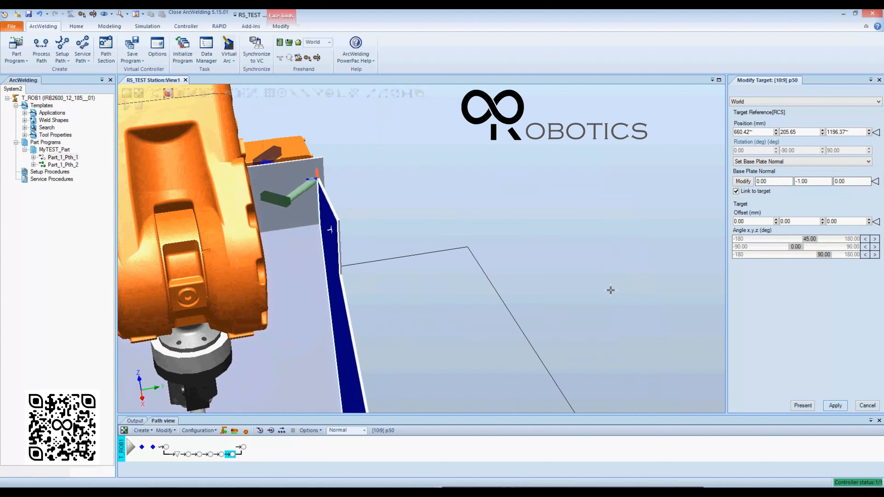
{"action": "left_click", "coordinate": [835, 408]}
{"action": "scroll", "coordinate": [391, 333], "scroll_direction": "down", "scroll_amount": 2}
{"action": "scroll", "coordinate": [391, 334], "scroll_direction": "down", "scroll_amount": 3}
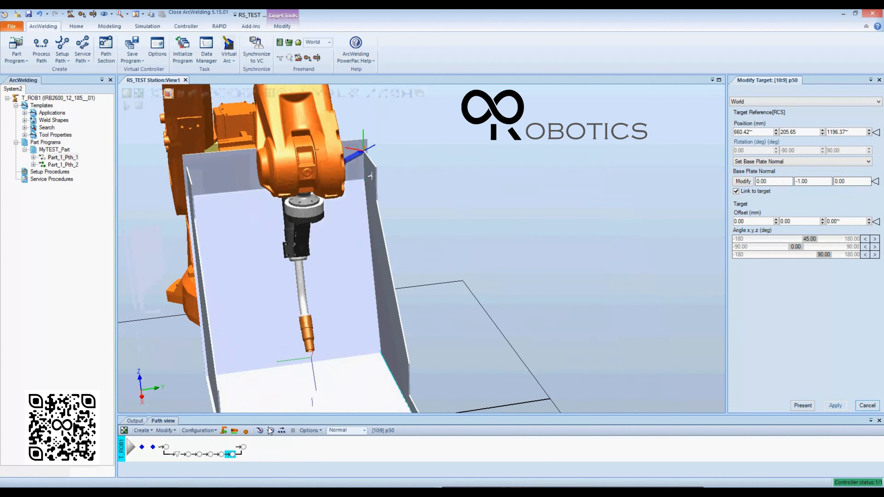
Step: Set the Z angle of the weld's first target p44 to -90° and apply it
{"action": "left_click", "coordinate": [220, 454]}
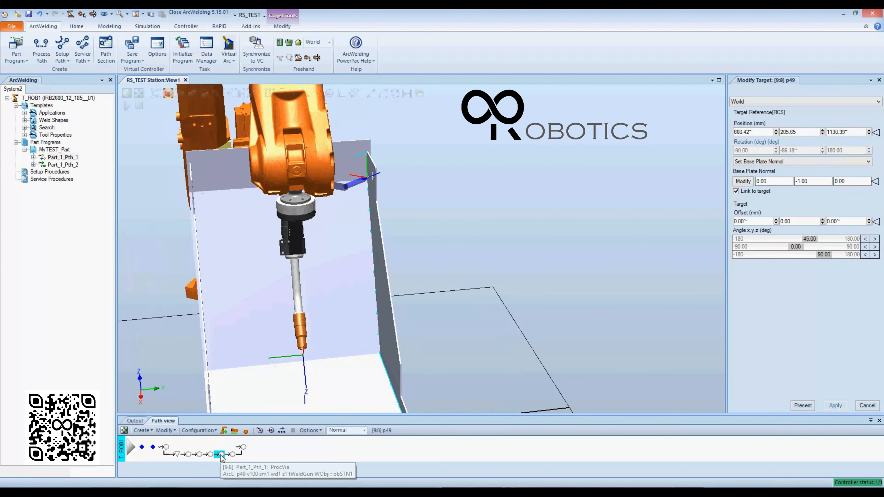
{"action": "key", "text": "Left"}
{"action": "key", "text": "Left"}
{"action": "key", "text": "Left"}
{"action": "key", "text": "Left"}
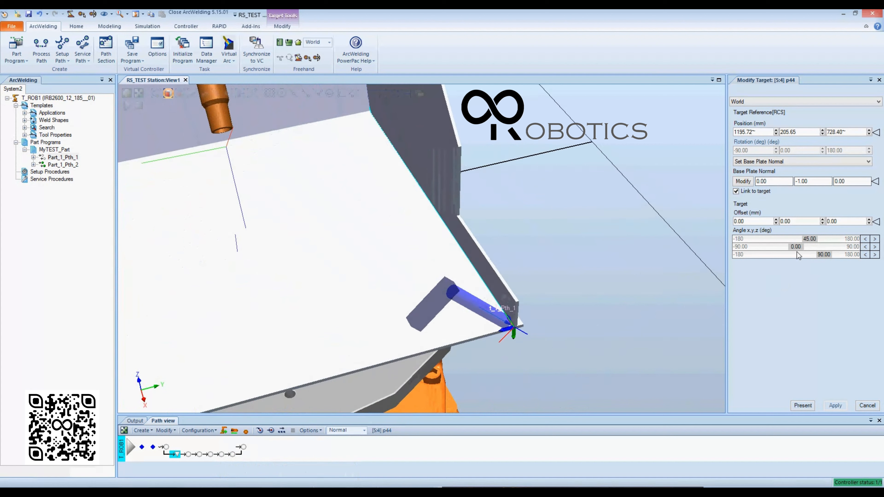
{"action": "left_click", "coordinate": [823, 255]}
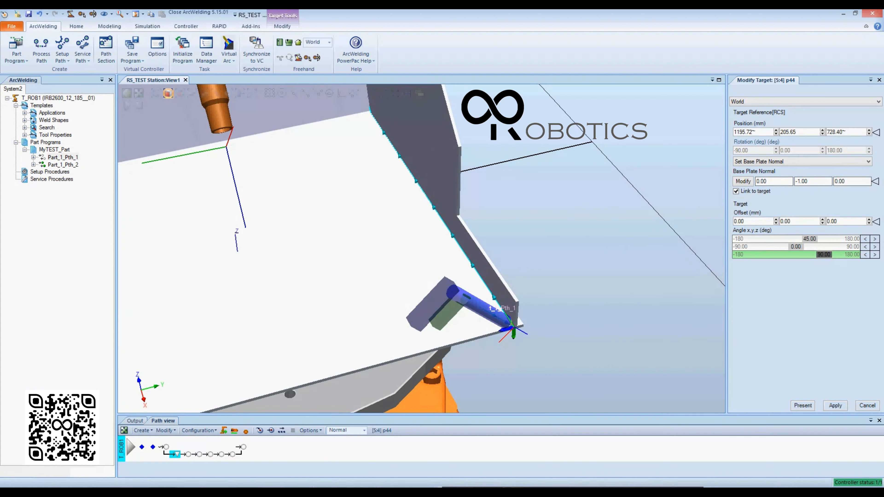
{"action": "key", "text": "Return"}
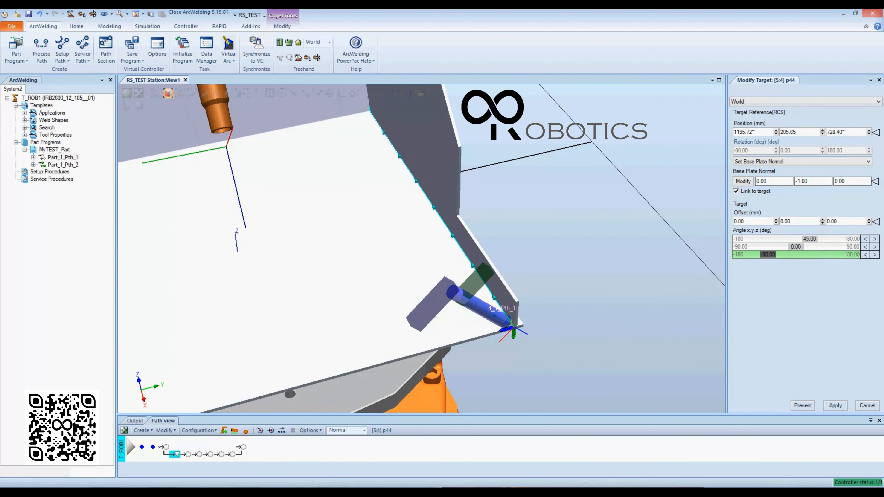
{"action": "mouse_move", "coordinate": [769, 256]}
{"action": "left_mouse_down"}
{"action": "mouse_move", "coordinate": [796, 257]}
{"action": "mouse_move", "coordinate": [772, 258]}
{"action": "left_mouse_up"}
{"action": "type", "text": "-90"}
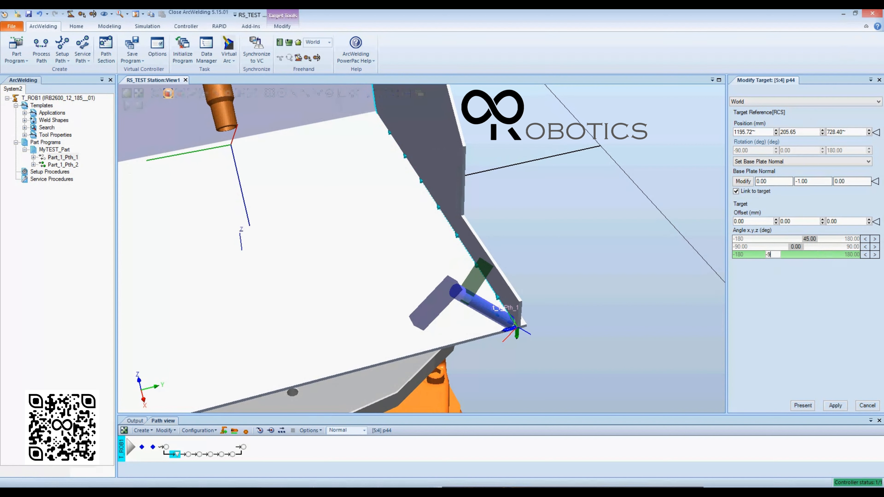
{"action": "key", "text": "Return"}
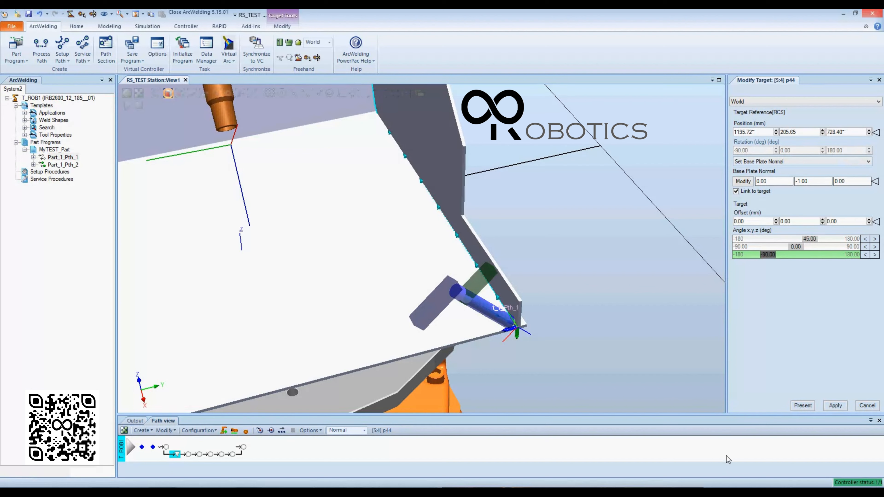
{"action": "left_click", "coordinate": [834, 405]}
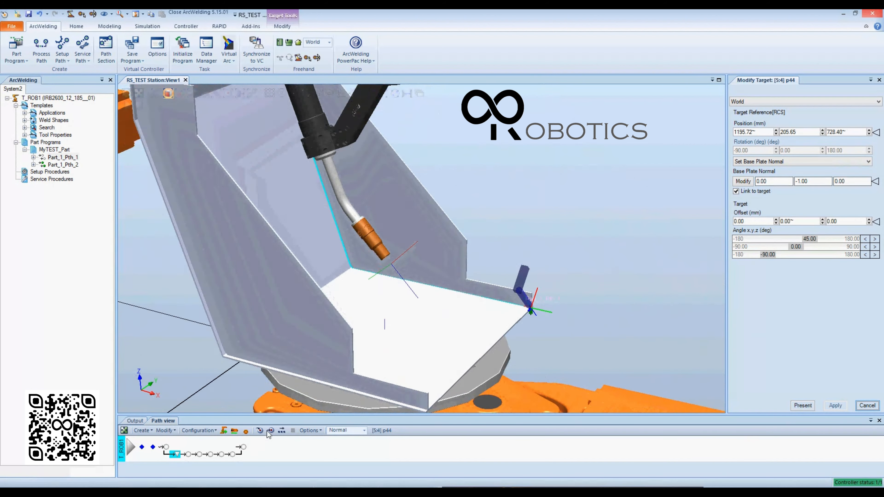
{"action": "left_click", "coordinate": [188, 455]}
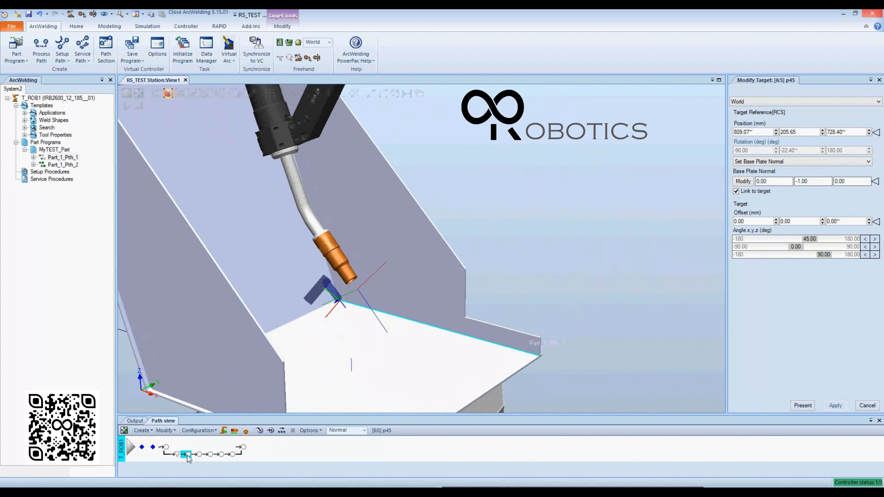
{"action": "left_click", "coordinate": [176, 455]}
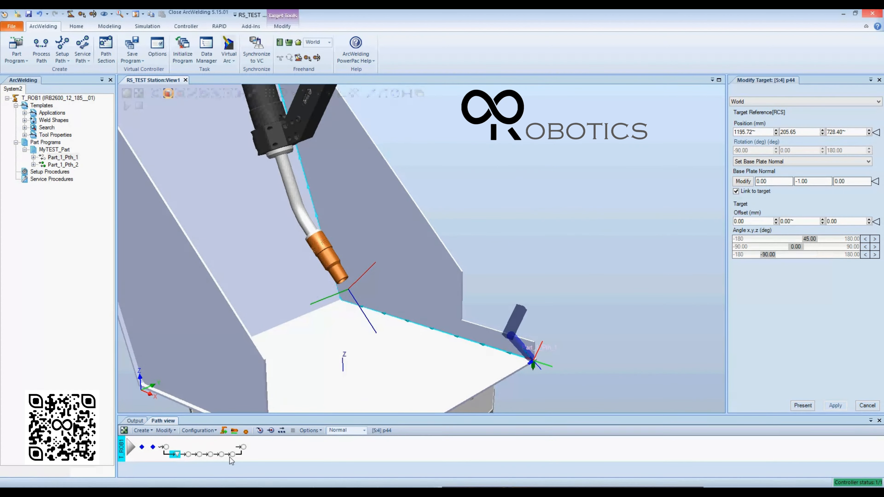
{"action": "left_click", "coordinate": [230, 456], "text": "shift"}
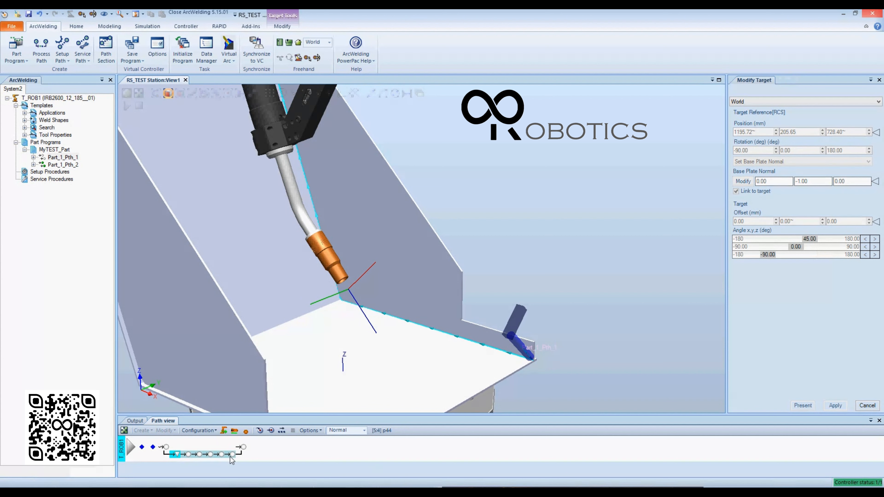
{"action": "right_click", "coordinate": [230, 457]}
{"action": "mouse_move", "coordinate": [282, 390]}
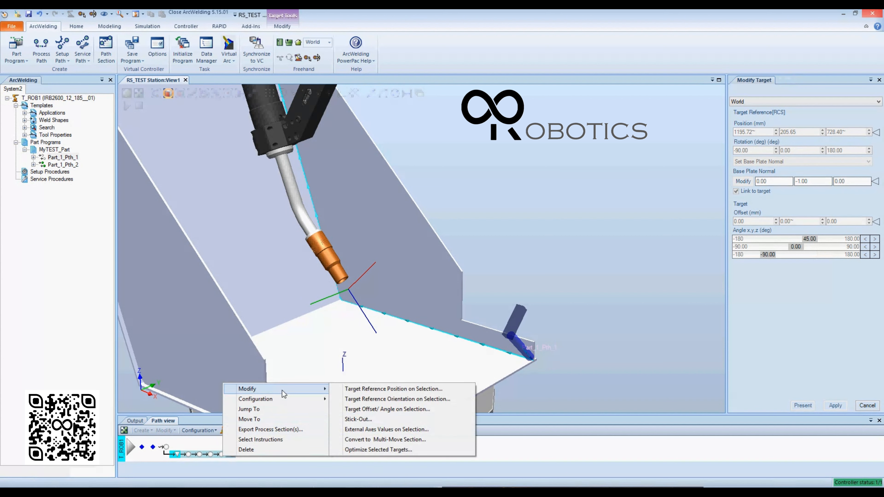
{"action": "left_click", "coordinate": [409, 411]}
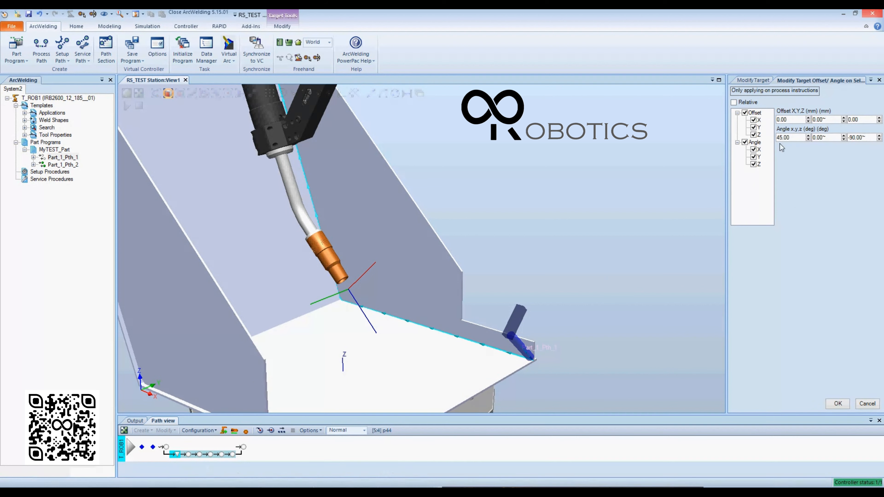
Step: Set the Z angle of all weld targets from p44 to p50 to -90° with Target Offset/Angle on Selection
{"action": "left_click", "coordinate": [233, 455]}
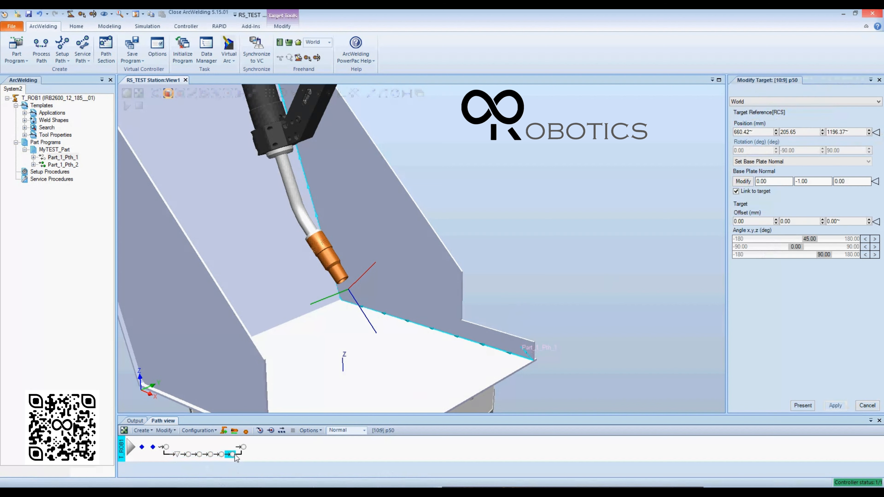
{"action": "left_click", "coordinate": [176, 455], "text": "shift"}
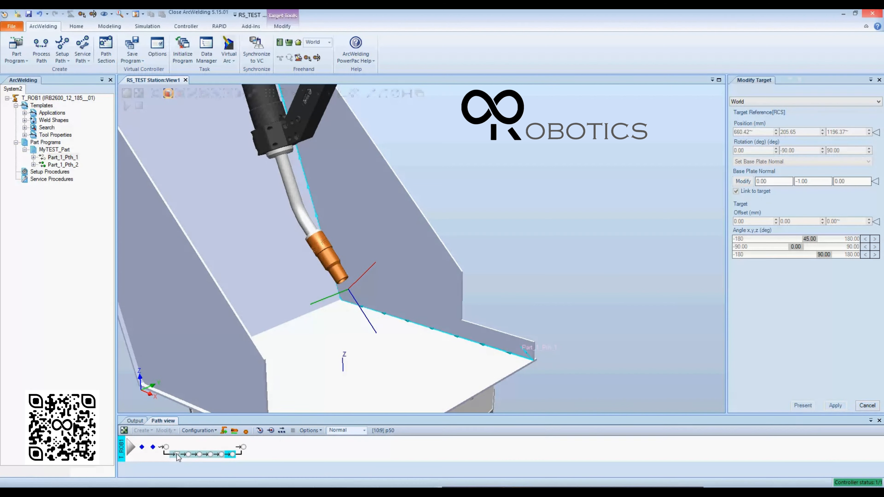
{"action": "right_click", "coordinate": [177, 454]}
{"action": "mouse_move", "coordinate": [229, 387]}
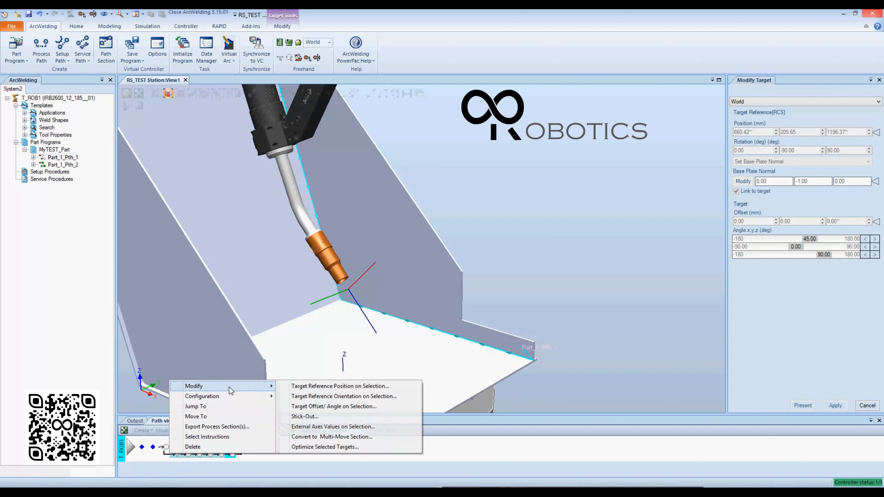
{"action": "left_click", "coordinate": [362, 407]}
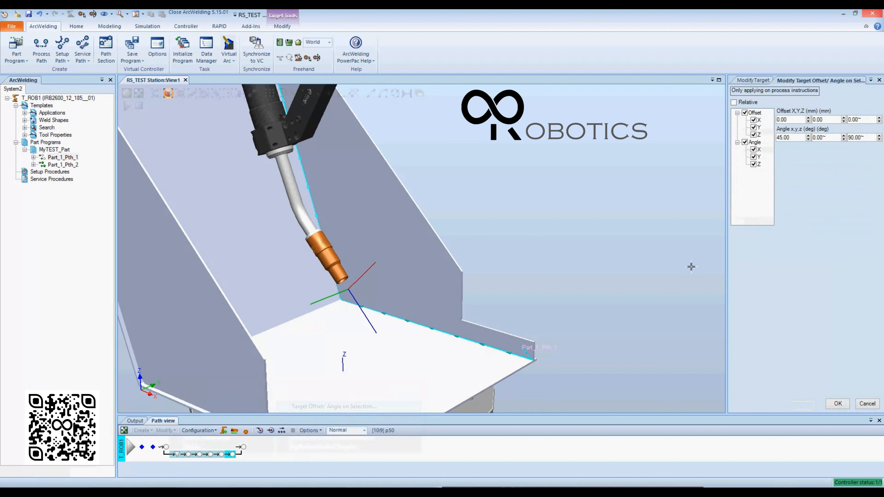
{"action": "left_click", "coordinate": [862, 139]}
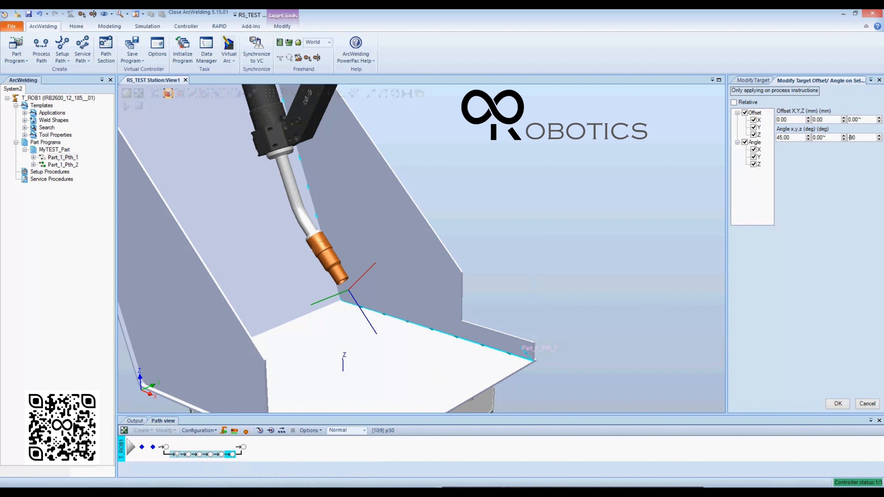
{"action": "left_click", "coordinate": [836, 404]}
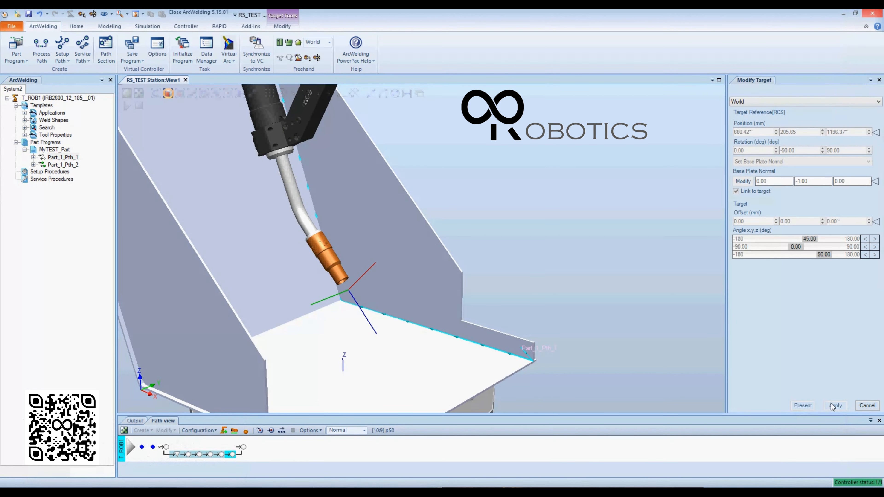
Step: Check the torch orientation at each weld target in sequence from p44 to p50
{"action": "left_click", "coordinate": [178, 454]}
{"action": "key", "text": "Right"}
{"action": "key", "text": "Right"}
{"action": "key", "text": "Right"}
{"action": "key", "text": "Right"}
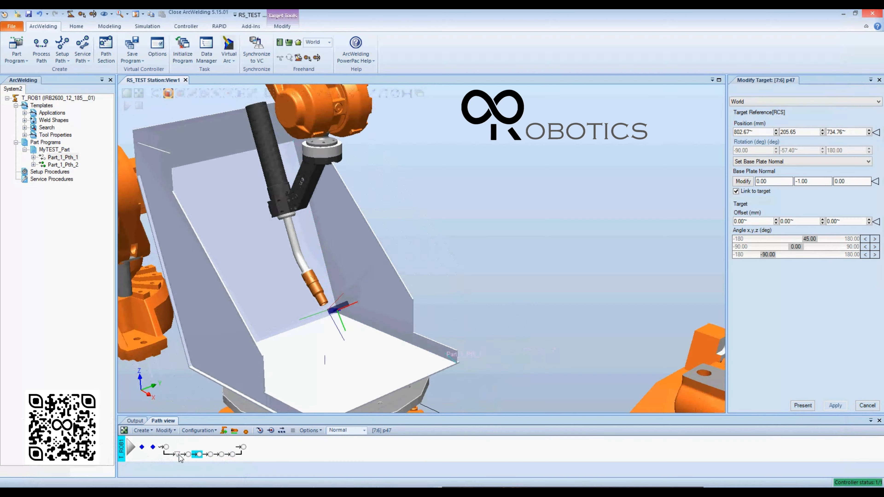
{"action": "key", "text": "Right"}
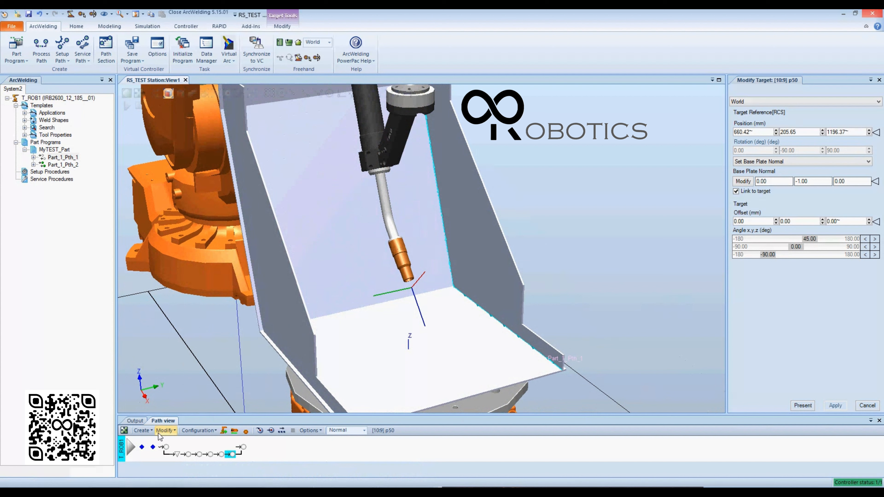
Step: Open the joint target and external axes settings of p50 and widen their pane
{"action": "left_click", "coordinate": [165, 431]}
{"action": "left_click", "coordinate": [185, 460]}
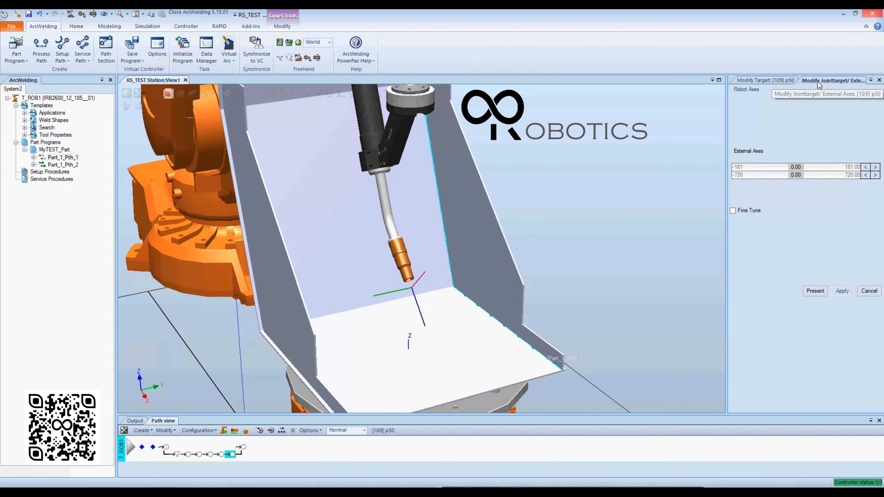
{"action": "left_click_drag", "start_coordinate": [818, 82], "coordinate": [826, 247]}
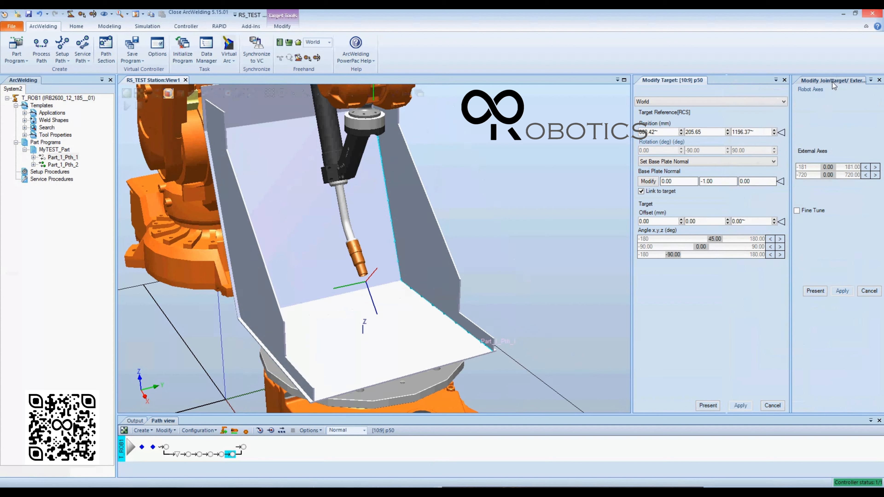
{"action": "left_click_drag", "start_coordinate": [832, 82], "coordinate": [804, 251]}
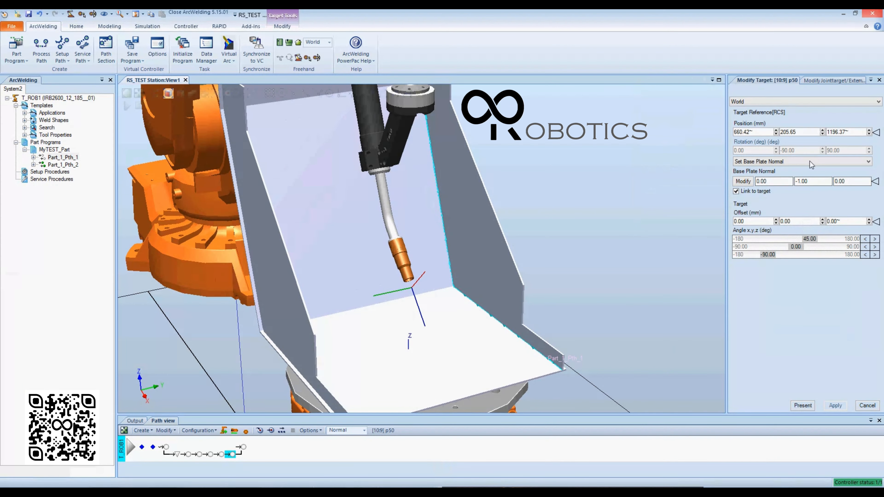
{"action": "left_click", "coordinate": [824, 80]}
{"action": "mouse_move", "coordinate": [570, 251]}
{"action": "left_mouse_down", "text": "ctrl+shift"}
{"action": "mouse_move", "coordinate": [572, 264]}
{"action": "mouse_move", "coordinate": [580, 259]}
{"action": "left_mouse_up", "text": "ctrl+shift"}
{"action": "left_click_drag", "start_coordinate": [727, 196], "coordinate": [679, 205]}
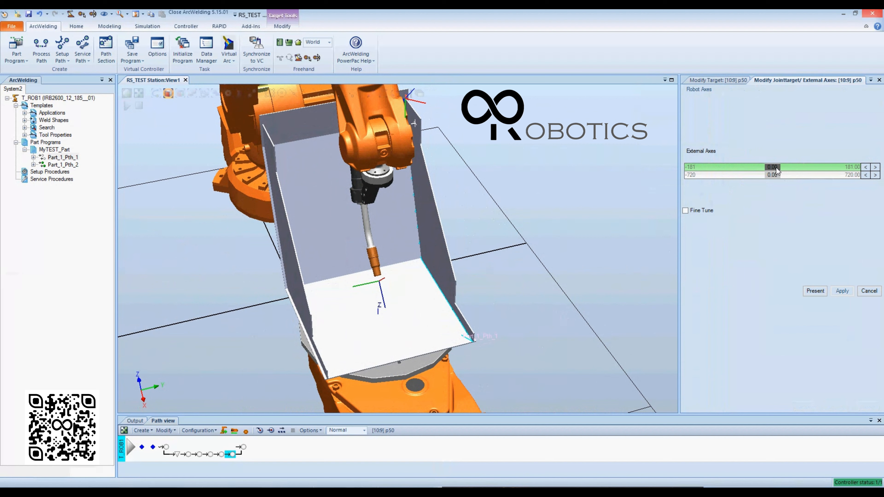
Step: Try a value of 45 for target p44's first external axis and return it to 0
{"action": "left_click", "coordinate": [176, 455]}
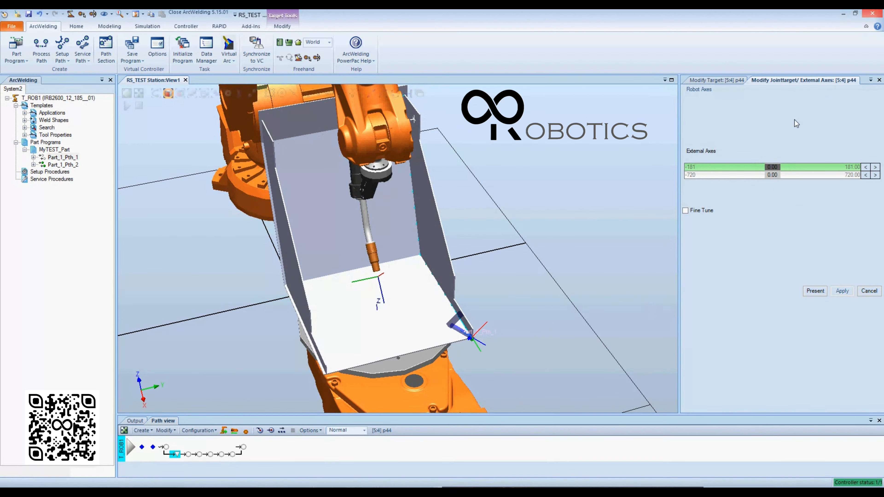
{"action": "type", "text": "45"}
{"action": "key", "text": "Return"}
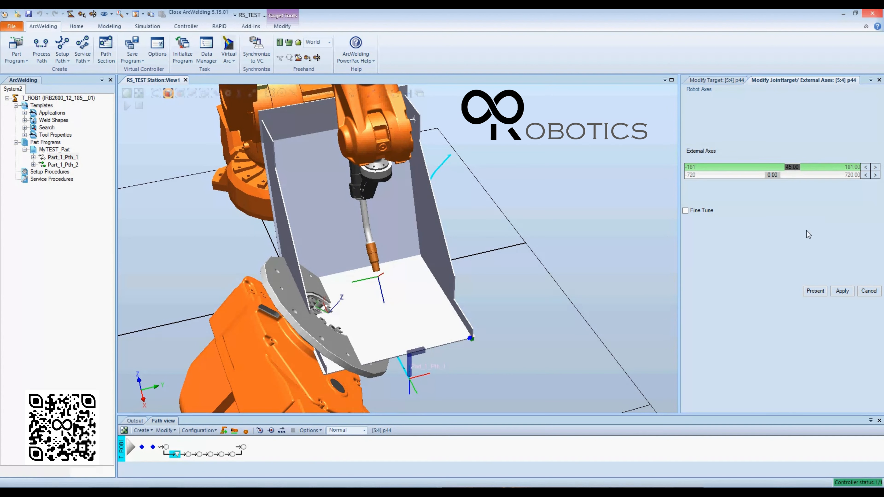
{"action": "type", "text": "0"}
{"action": "key", "text": "Return"}
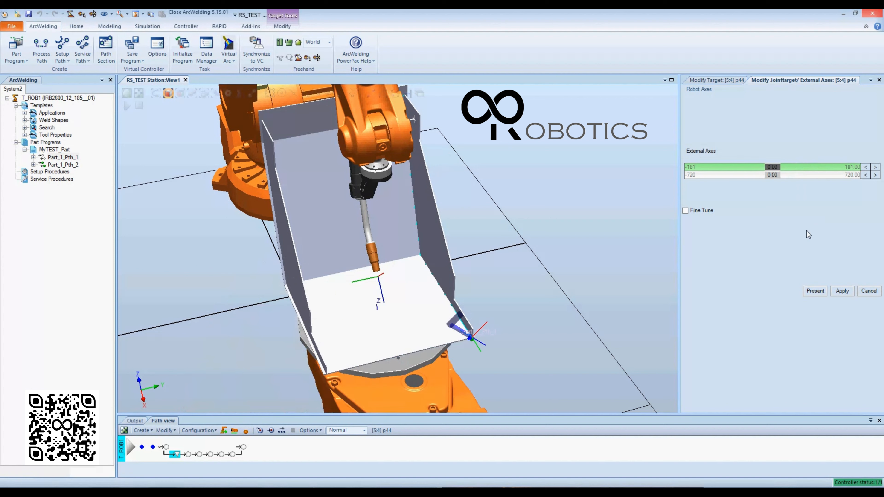
Step: Try to attach Assem_pg2, Assem_pg4 and Part_11 together to the IRBP_A500 positioner in the station layout
{"action": "left_click", "coordinate": [512, 193]}
{"action": "left_click", "coordinate": [74, 30]}
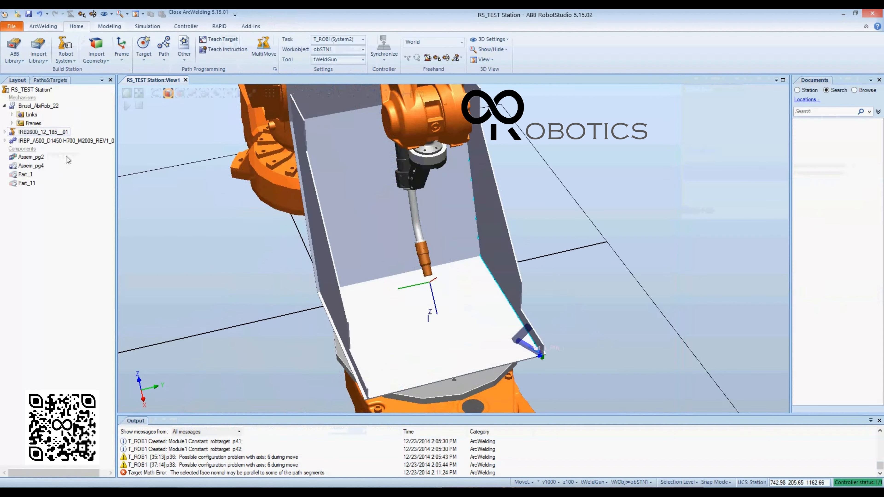
{"action": "left_click", "coordinate": [39, 158]}
{"action": "left_click", "coordinate": [39, 169], "text": "ctrl"}
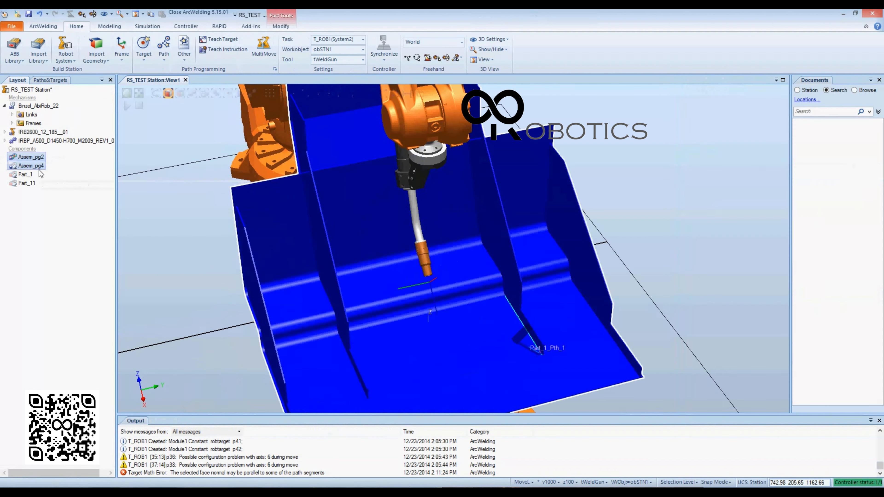
{"action": "left_click", "coordinate": [31, 185]}
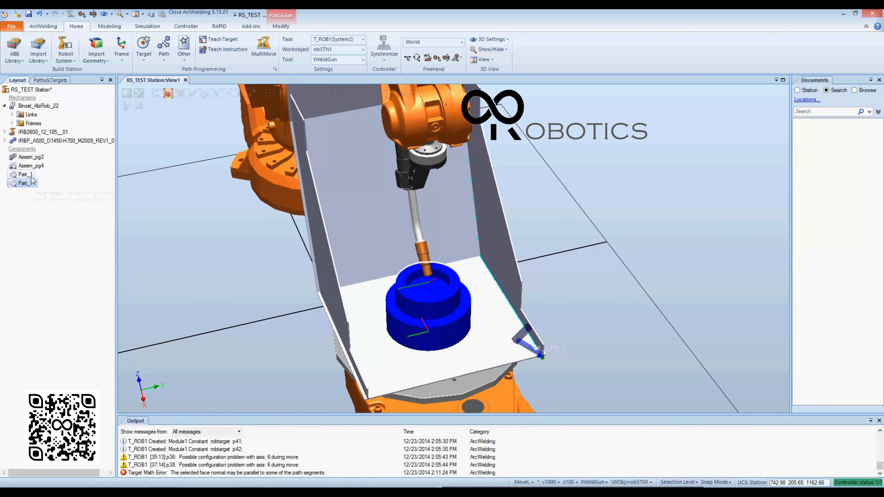
{"action": "left_click", "coordinate": [32, 166], "text": "ctrl"}
{"action": "left_click", "coordinate": [36, 157], "text": "ctrl"}
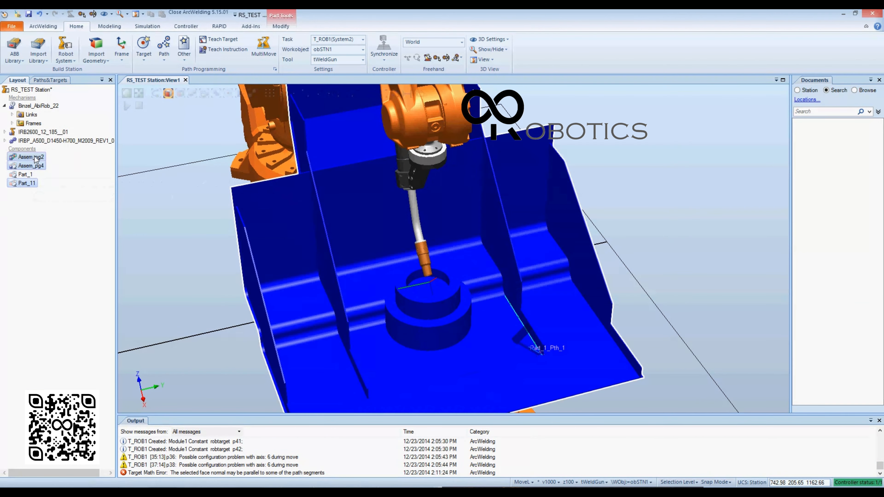
{"action": "left_click_drag", "start_coordinate": [35, 162], "coordinate": [58, 141]}
Step: Attach Assem_pg2 alone to the IRBP_A500 positioner and accept updating its position
{"action": "left_click", "coordinate": [30, 166]}
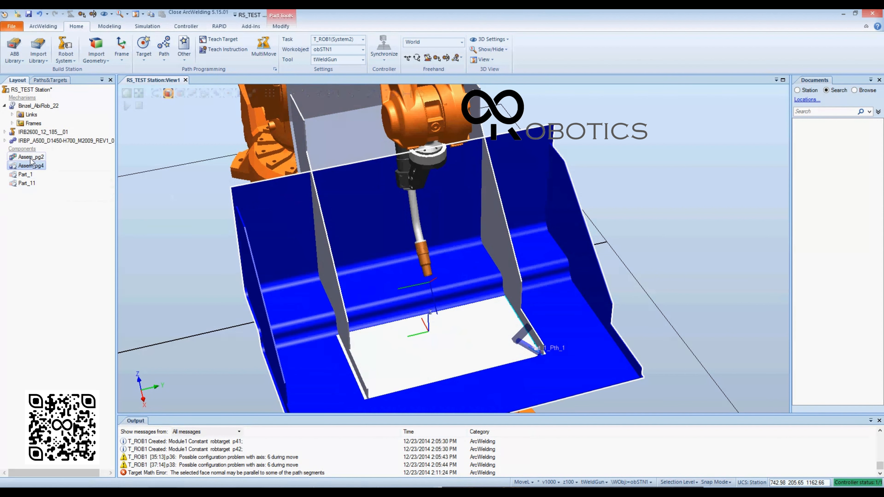
{"action": "left_click", "coordinate": [46, 136]}
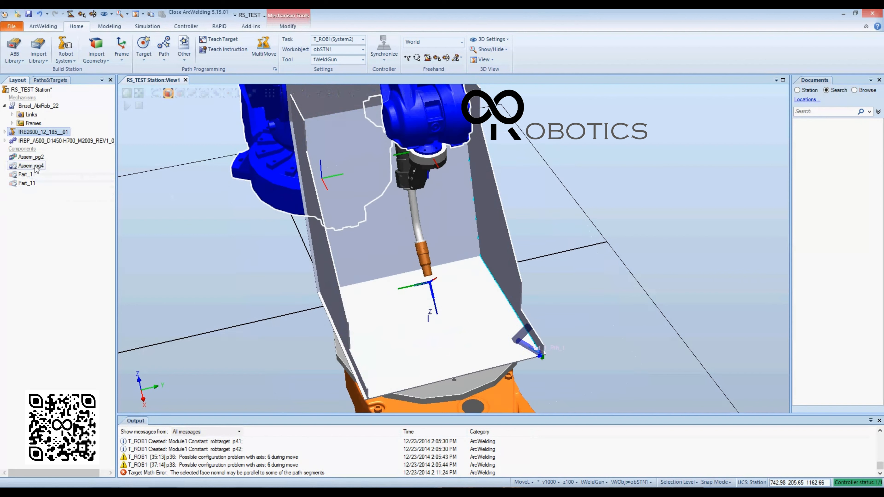
{"action": "left_click", "coordinate": [45, 166]}
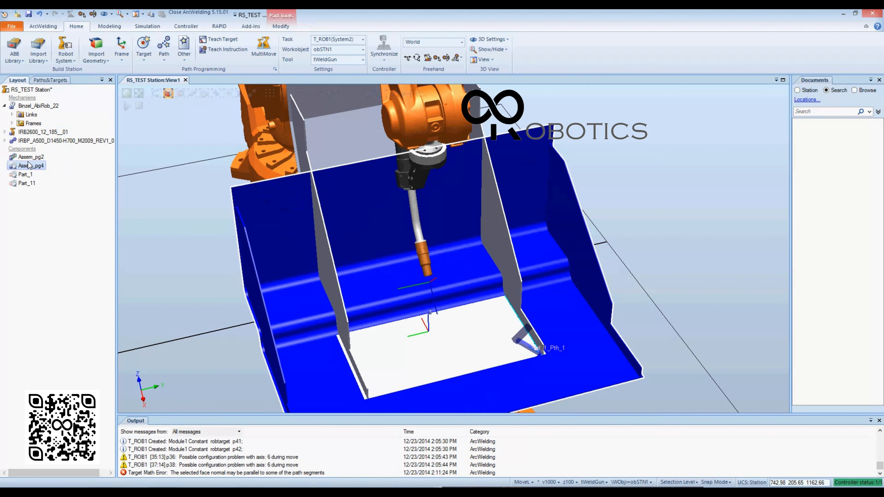
{"action": "left_click_drag", "start_coordinate": [30, 158], "coordinate": [61, 143]}
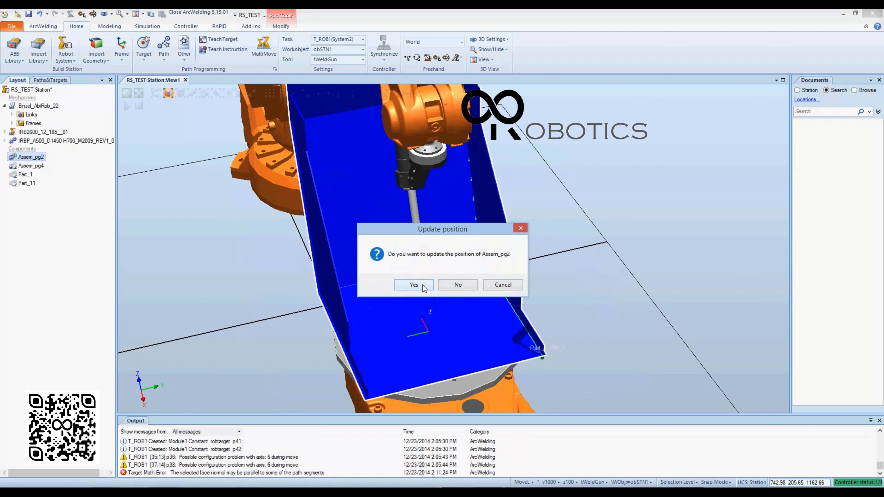
{"action": "left_click", "coordinate": [413, 285]}
{"action": "left_click", "coordinate": [584, 258]}
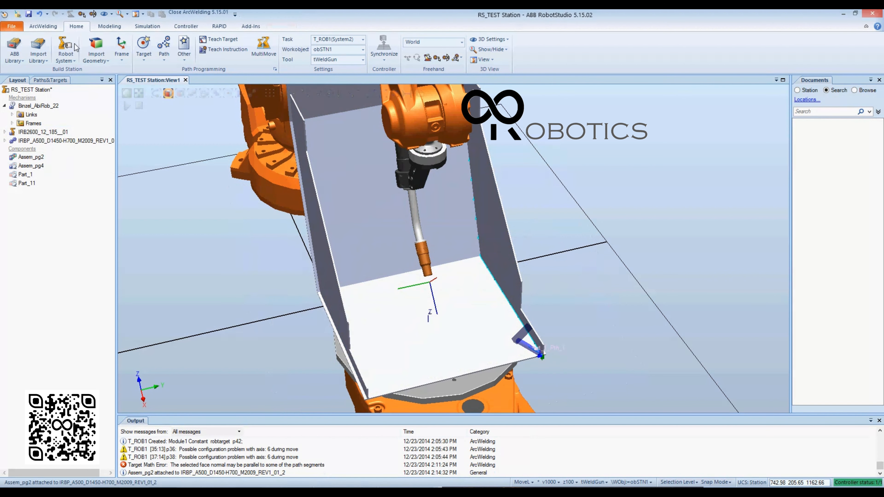
Step: Return to the arc welding external axes settings of target p44 and apply 45 to the first axis
{"action": "left_click", "coordinate": [43, 26]}
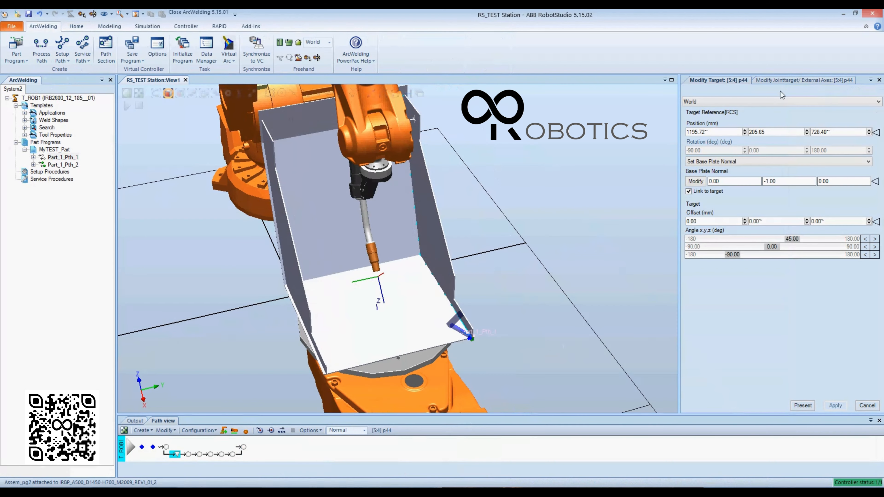
{"action": "left_click", "coordinate": [779, 81]}
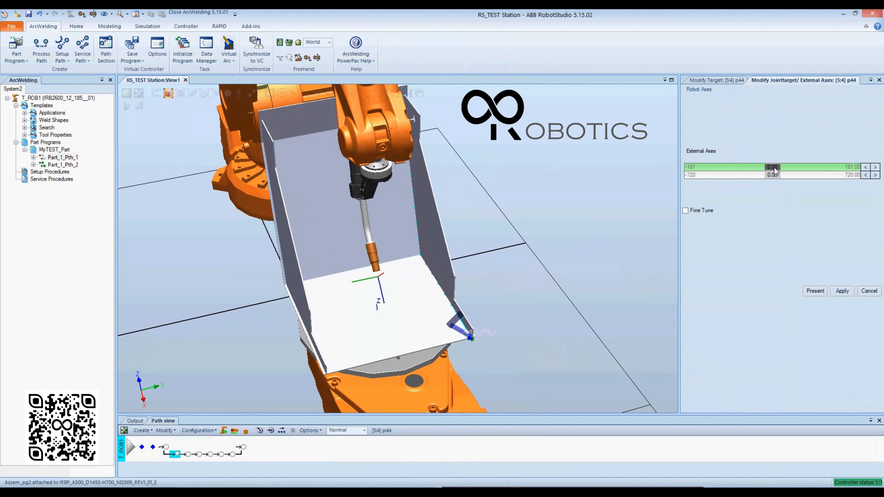
{"action": "left_click_drag", "start_coordinate": [774, 170], "coordinate": [795, 169]}
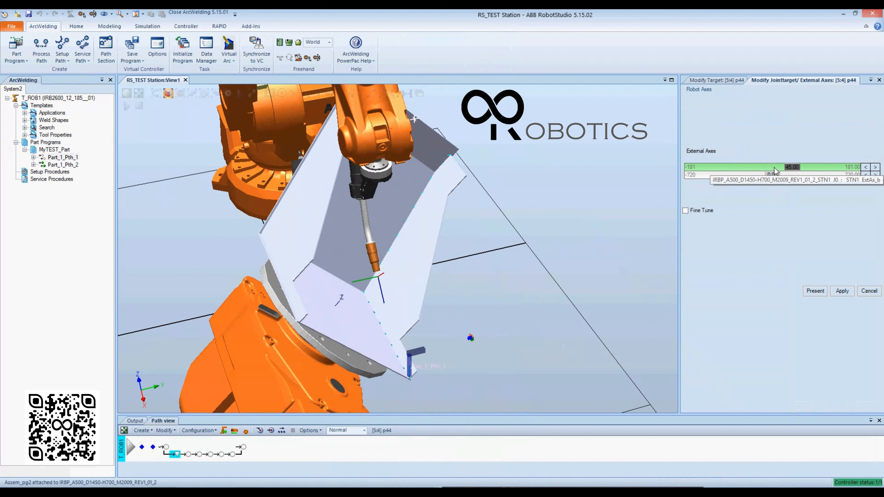
{"action": "left_click", "coordinate": [842, 290]}
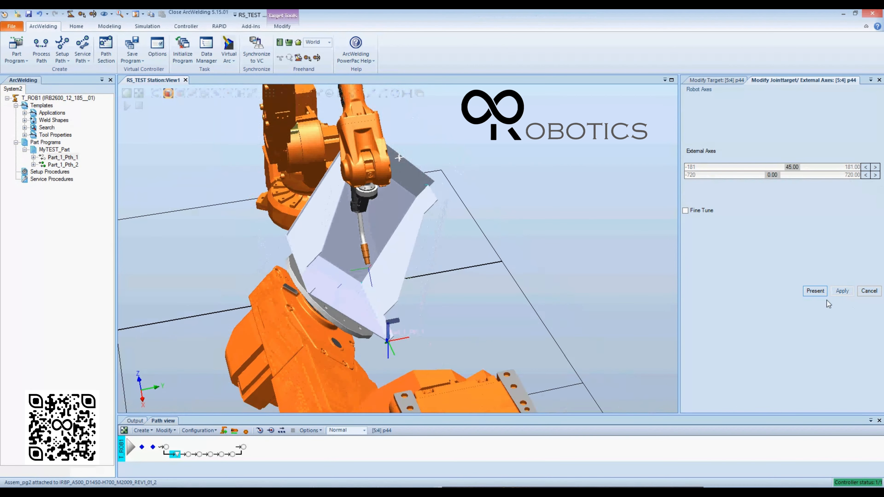
Step: Set target p44's external axes to -45 for the first and 180 for the second, and apply them
{"action": "left_click_drag", "start_coordinate": [662, 321], "coordinate": [816, 201], "text": "ctrl+shift"}
{"action": "scroll", "coordinate": [627, 303], "scroll_direction": "down", "scroll_amount": 3}
{"action": "left_click_drag", "start_coordinate": [792, 169], "coordinate": [817, 173]}
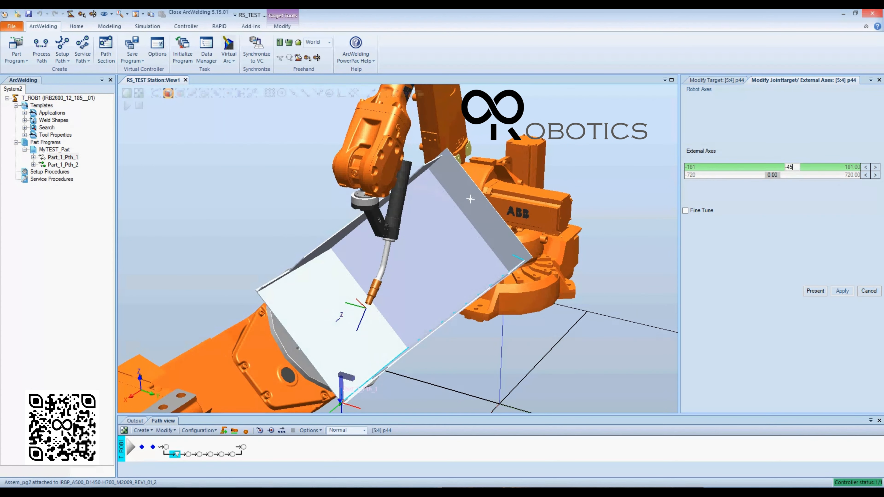
{"action": "key", "text": "Tab"}
{"action": "type", "text": "180"}
{"action": "key", "text": "Return"}
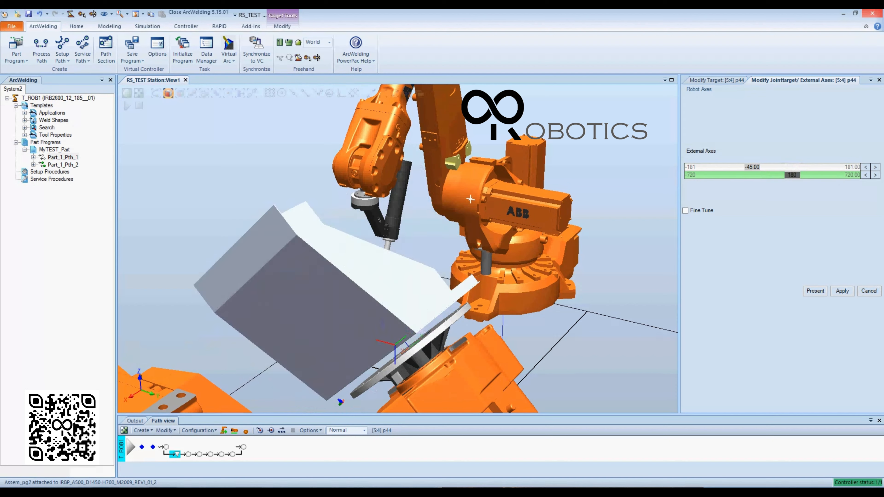
{"action": "left_click_drag", "start_coordinate": [470, 199], "coordinate": [870, 167], "text": "ctrl+shift"}
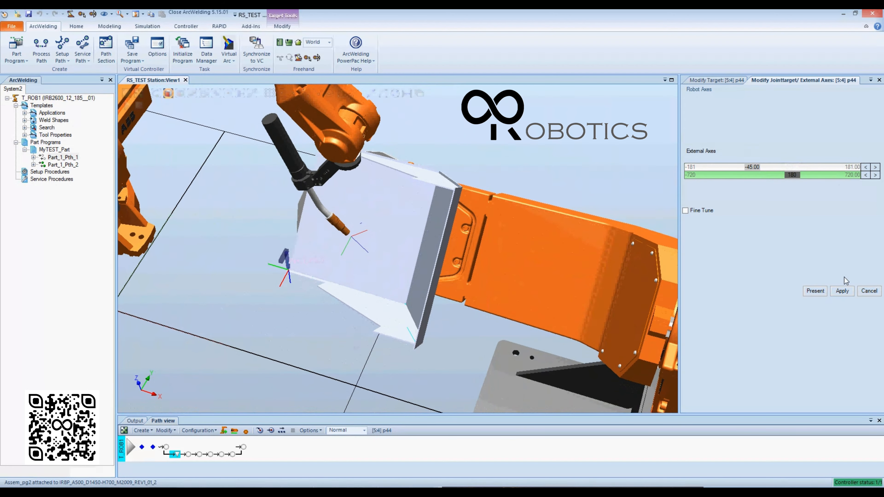
{"action": "left_click", "coordinate": [842, 291]}
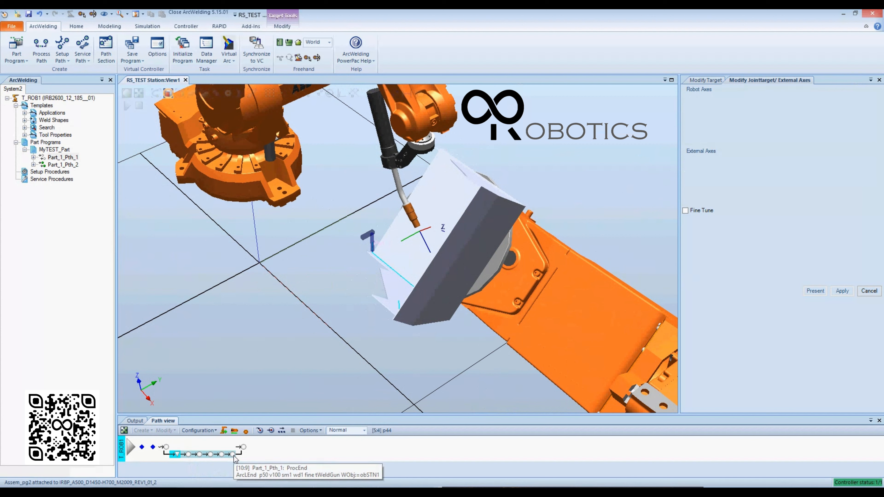
Step: Compare the external axes values of target p45 with those of p44
{"action": "left_click", "coordinate": [189, 457]}
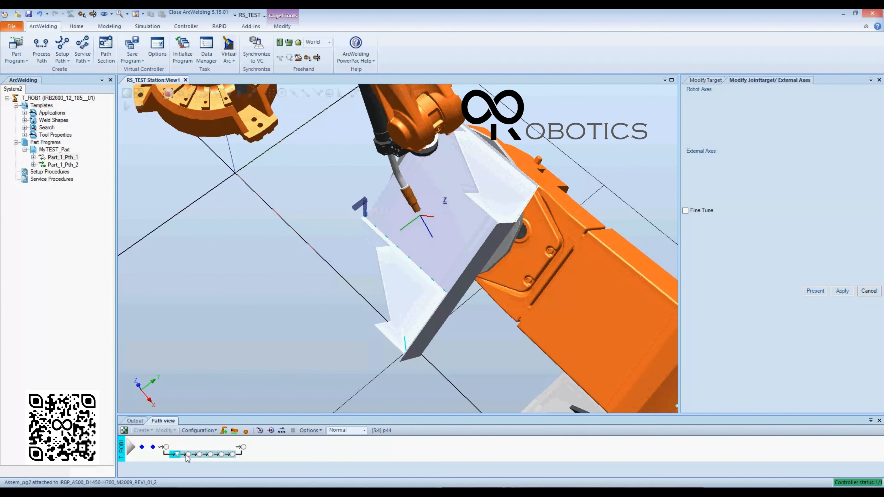
{"action": "left_click", "coordinate": [187, 454]}
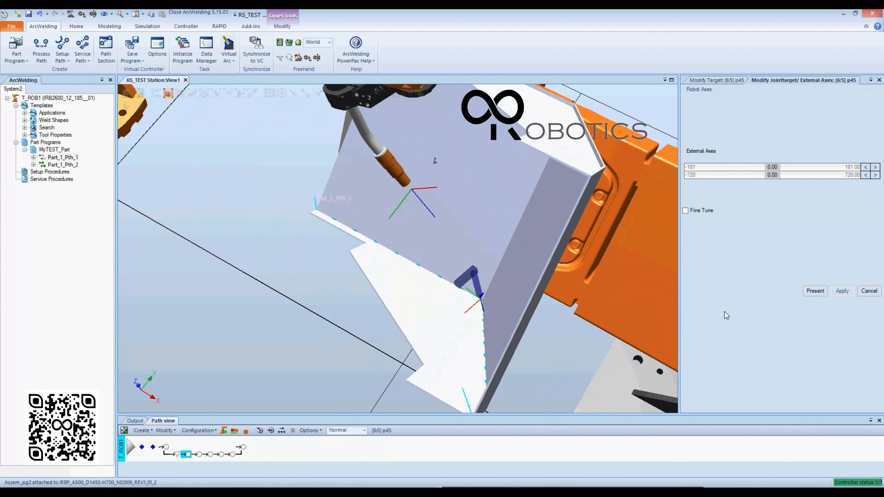
{"action": "left_click", "coordinate": [804, 291]}
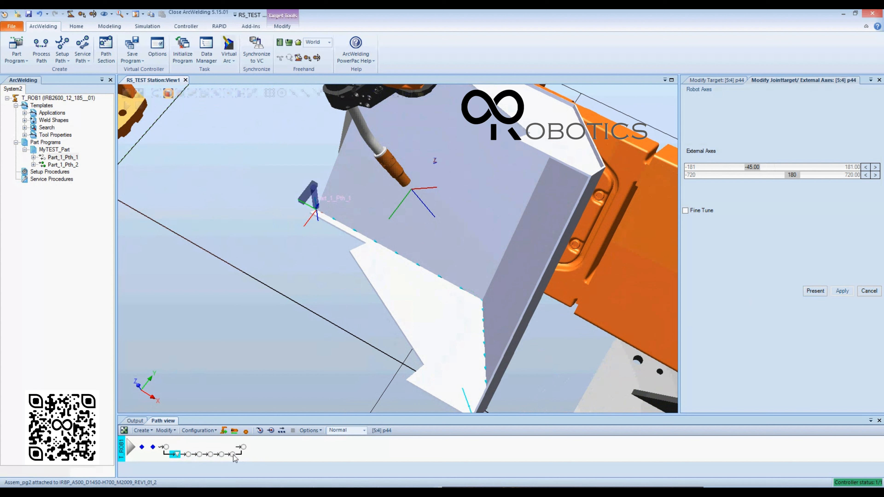
Step: Set the external axes of all weld targets from p44 to p50 to -45 and 180 with External Axes Values on Selection
{"action": "right_click", "coordinate": [233, 455]}
{"action": "mouse_move", "coordinate": [287, 388]}
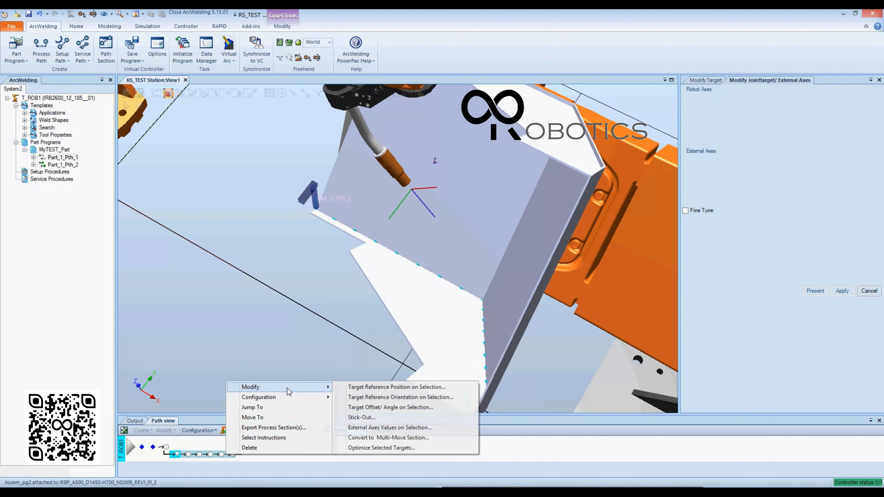
{"action": "left_click", "coordinate": [373, 427]}
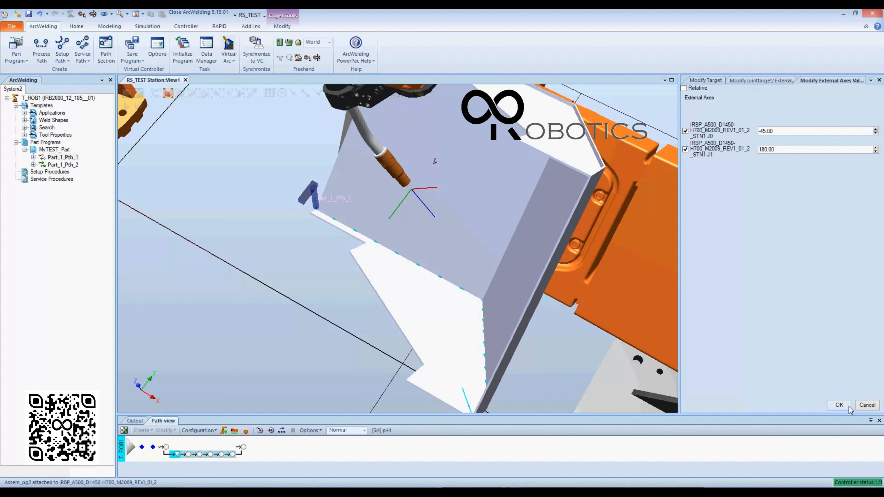
{"action": "left_click", "coordinate": [839, 404]}
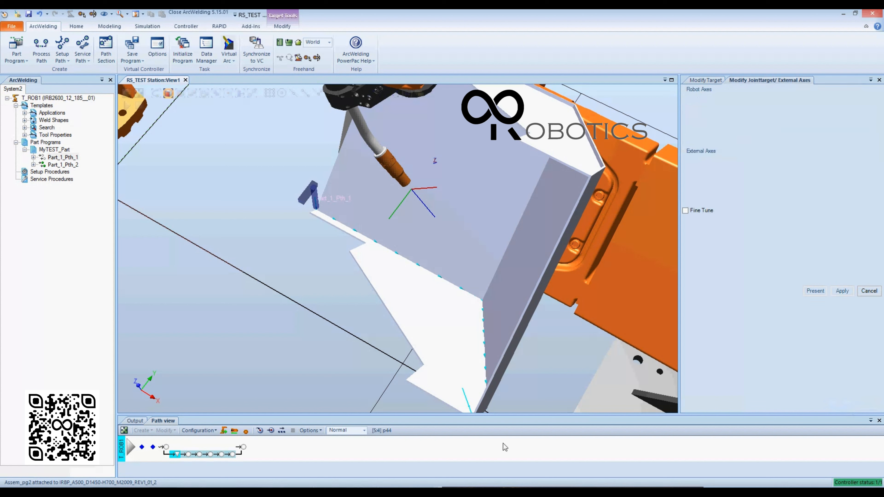
Step: Check the external axes values and torch orientation at each target from p45 to p50, and inspect the plate corner at p45
{"action": "left_click", "coordinate": [189, 455]}
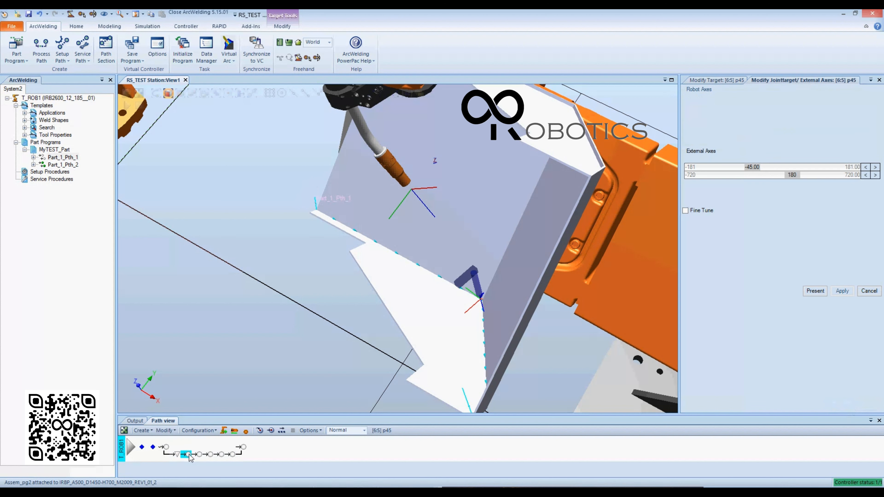
{"action": "key", "text": "Right"}
{"action": "key", "text": "Right"}
{"action": "key", "text": "Right"}
{"action": "key", "text": "Right"}
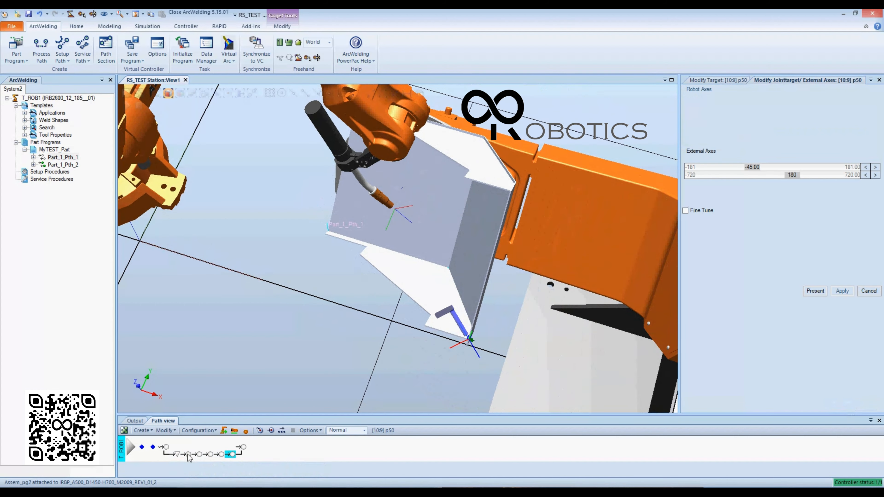
{"action": "left_click", "coordinate": [188, 454]}
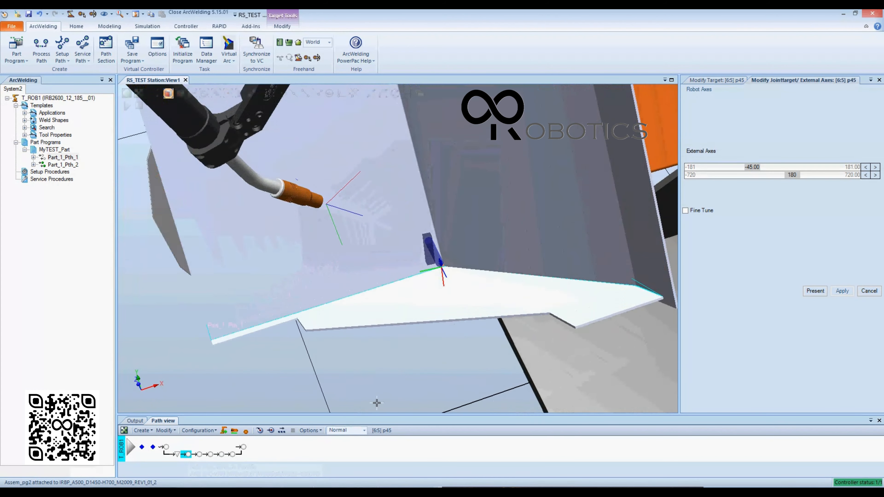
{"action": "scroll", "coordinate": [450, 369], "scroll_direction": "up", "scroll_amount": 4}
{"action": "scroll", "coordinate": [487, 351], "scroll_direction": "down", "scroll_amount": 5}
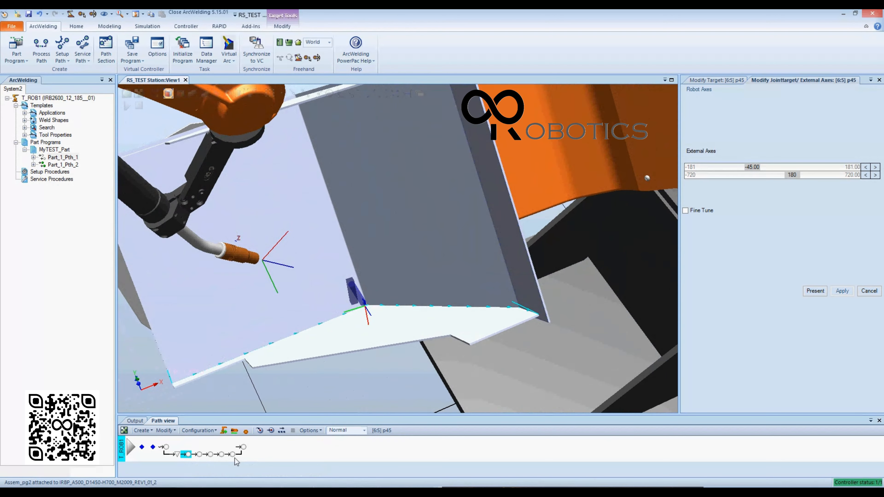
{"action": "left_click_drag", "start_coordinate": [258, 397], "coordinate": [278, 408], "text": "ctrl+shift"}
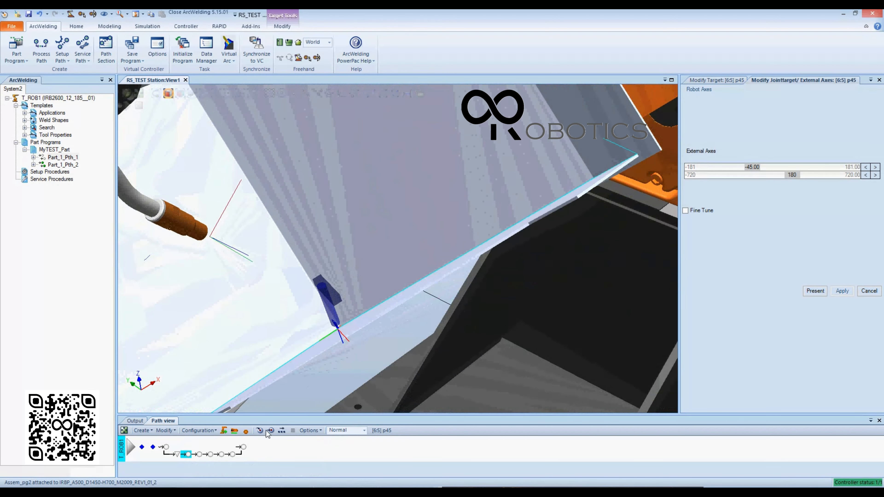
Step: Set the second external axis of target p47 to 145 and apply it
{"action": "left_click", "coordinate": [198, 456]}
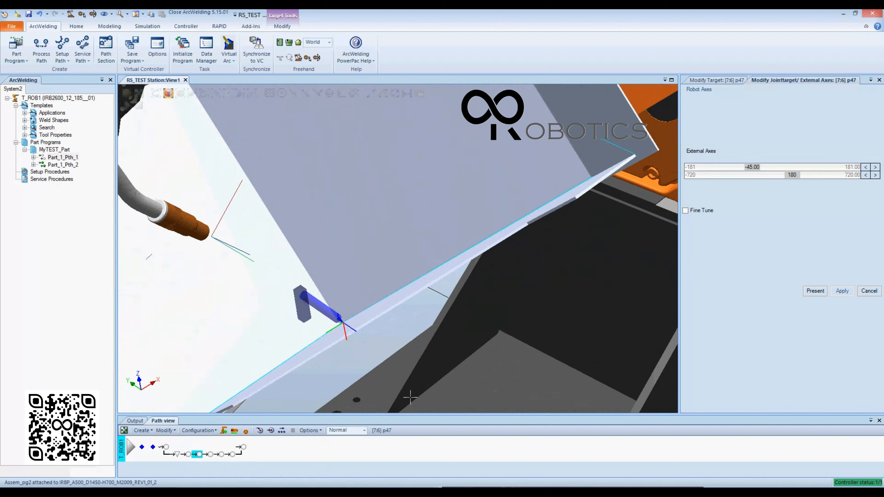
{"action": "left_click", "coordinate": [876, 175]}
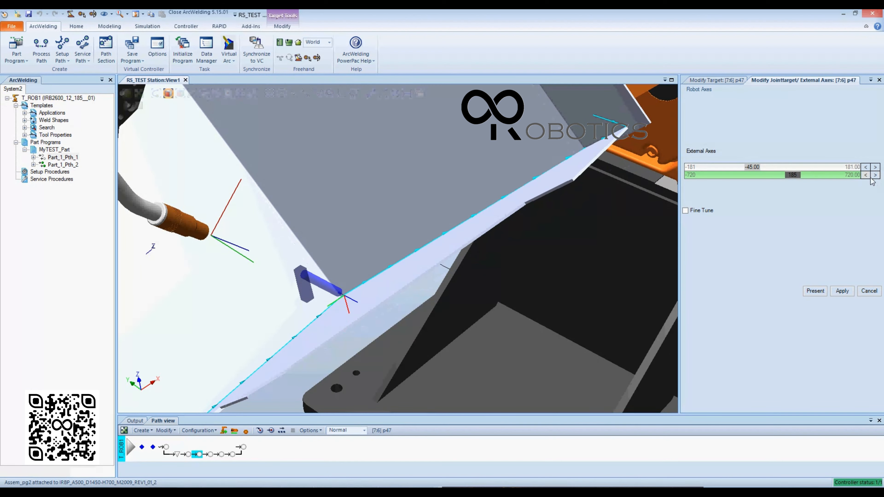
{"action": "left_click", "coordinate": [867, 178]}
{"action": "left_click", "coordinate": [867, 178]}
{"action": "left_click", "coordinate": [866, 178]}
{"action": "left_click", "coordinate": [866, 178]}
{"action": "left_click", "coordinate": [866, 177]}
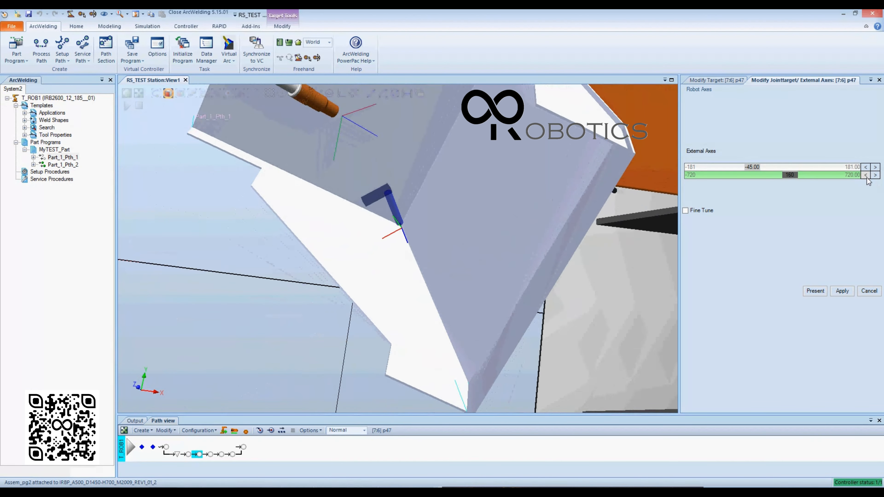
{"action": "left_click", "coordinate": [866, 176]}
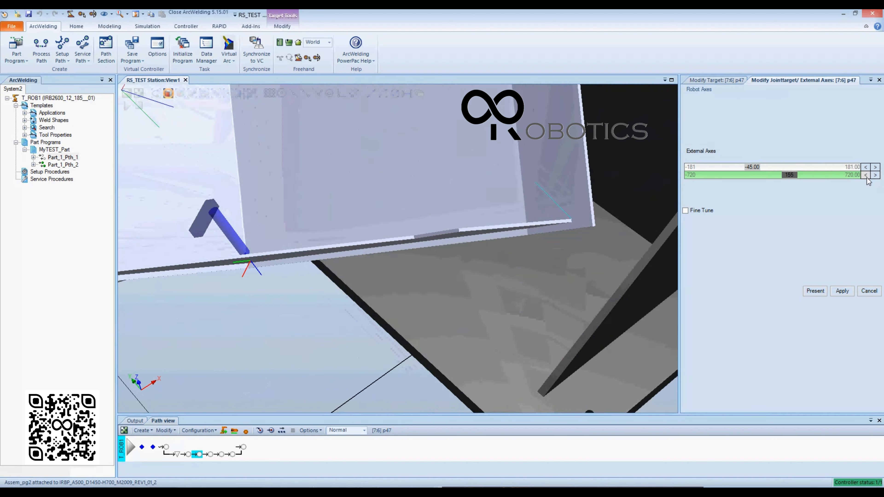
{"action": "left_click", "coordinate": [866, 175]}
{"action": "left_click", "coordinate": [865, 175]}
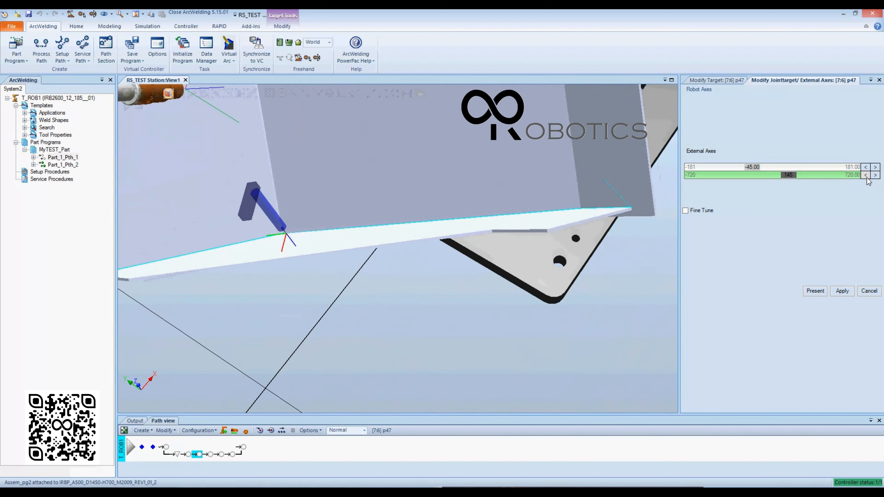
{"action": "left_click", "coordinate": [844, 293]}
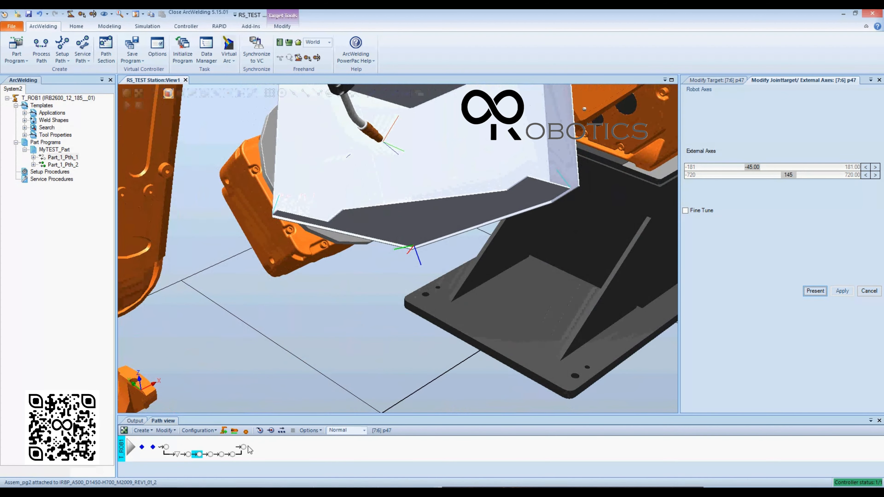
Step: With the robot at target p47, take over the present positioner values for target p48 and set its second external axis to 135
{"action": "left_click", "coordinate": [210, 455]}
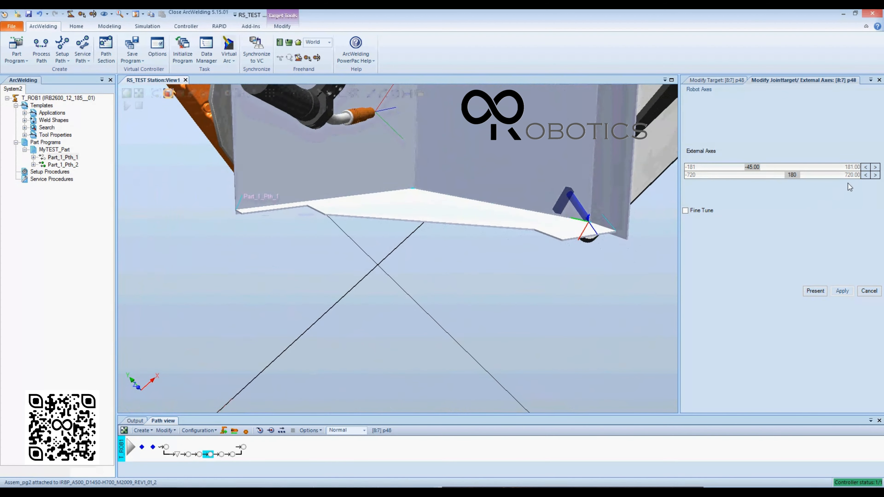
{"action": "left_click", "coordinate": [866, 176]}
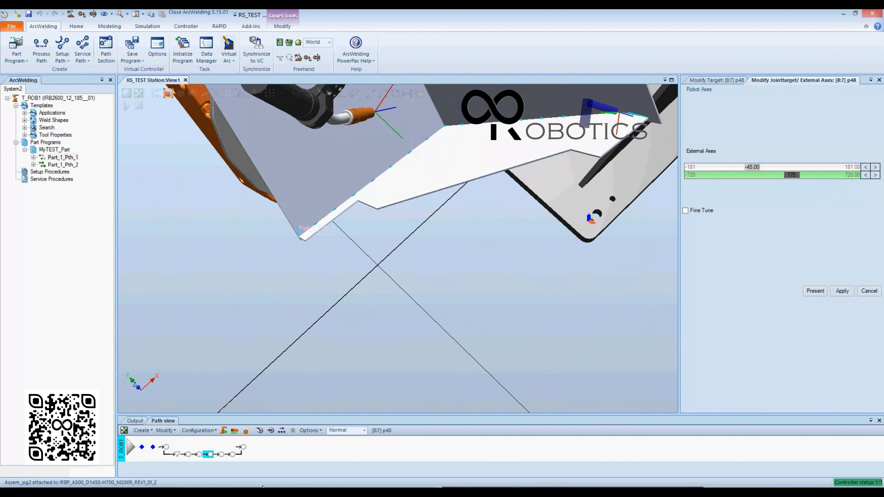
{"action": "left_click", "coordinate": [199, 454]}
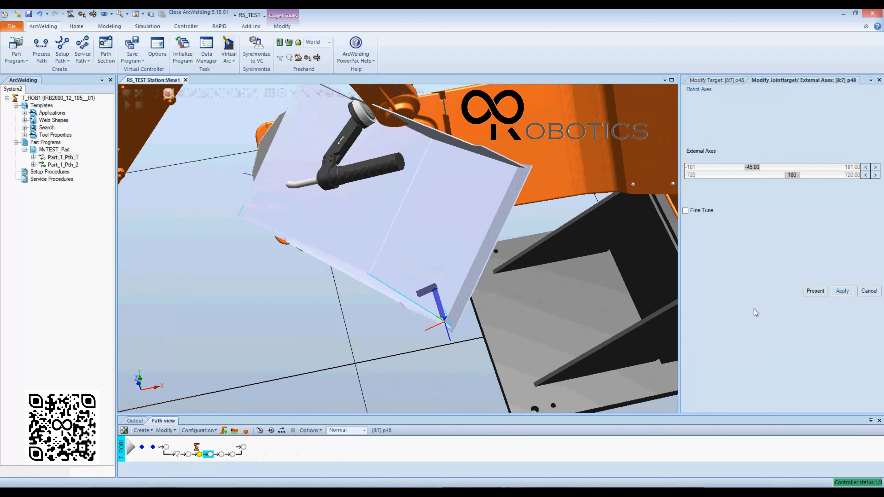
{"action": "left_click", "coordinate": [815, 291]}
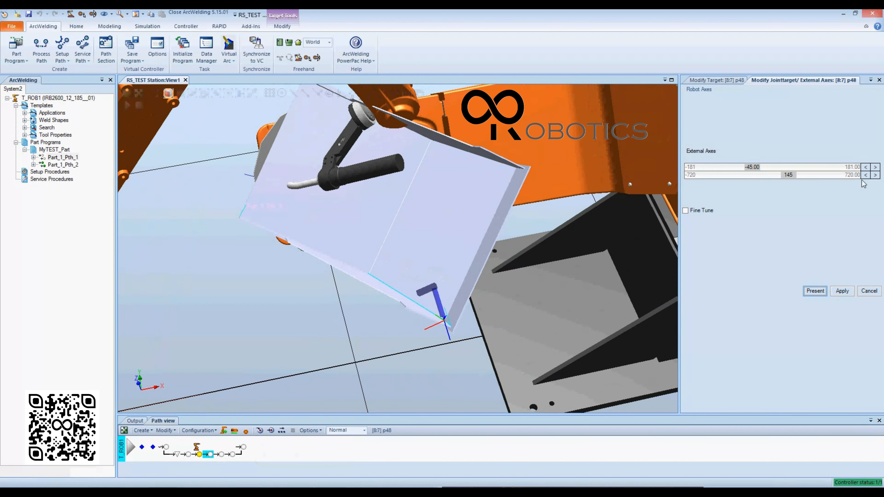
{"action": "left_click", "coordinate": [865, 175]}
{"action": "left_click", "coordinate": [865, 175]}
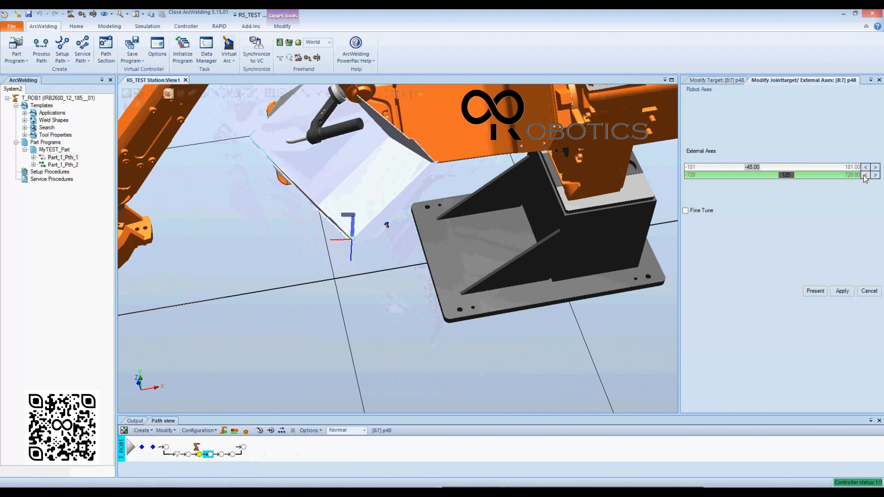
{"action": "left_click", "coordinate": [875, 175]}
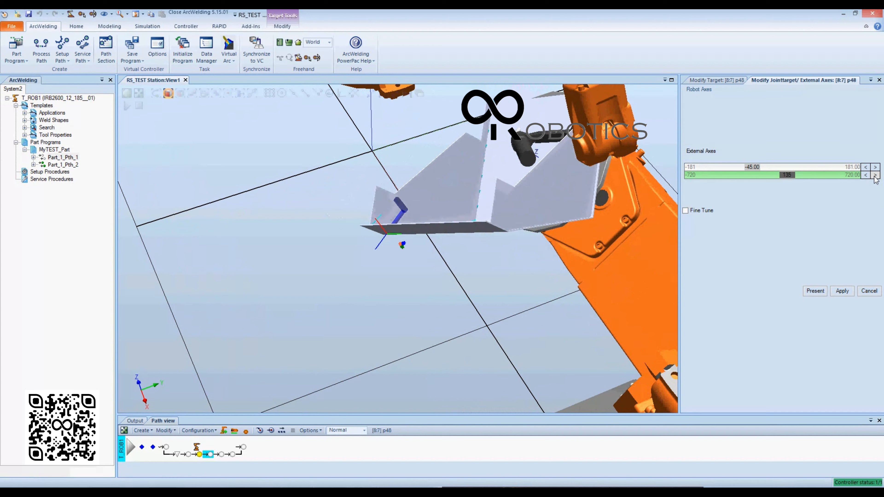
Step: Set the first external axis of target p48 to -75 and apply the external axes values
{"action": "left_click", "coordinate": [866, 167]}
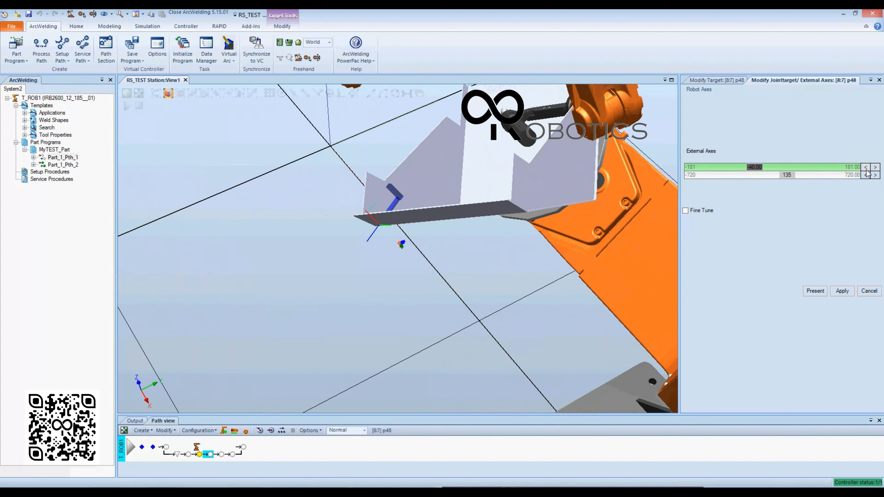
{"action": "left_click", "coordinate": [866, 170]}
{"action": "left_click", "coordinate": [867, 170]}
{"action": "left_click", "coordinate": [866, 170]}
{"action": "left_click_drag", "start_coordinate": [571, 205], "coordinate": [881, 34], "text": "ctrl+shift"}
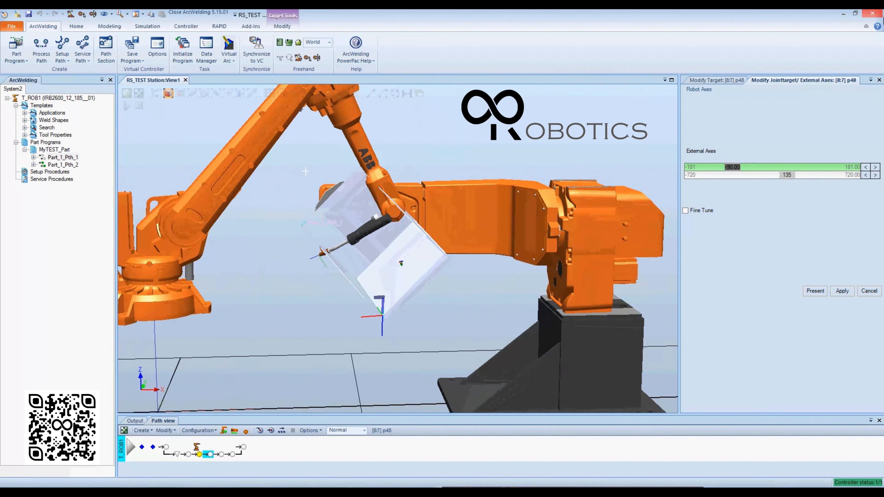
{"action": "left_click_drag", "start_coordinate": [883, 21], "coordinate": [883, 38], "text": "ctrl+shift"}
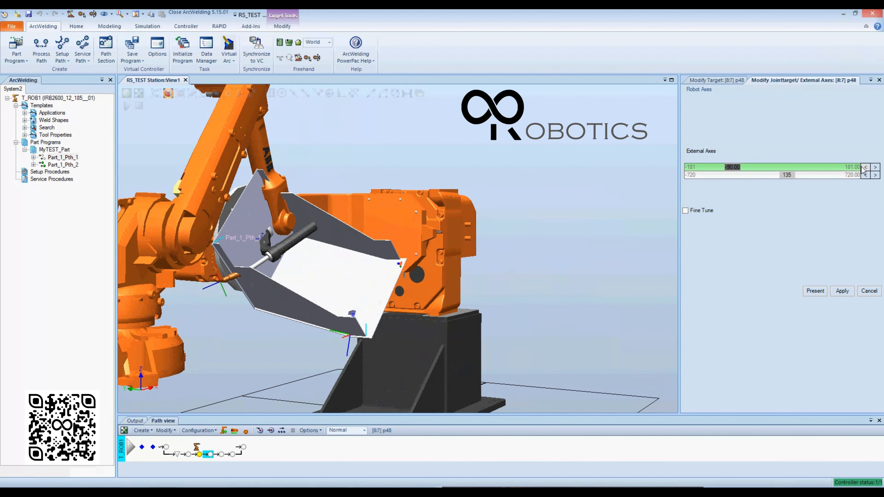
{"action": "left_click", "coordinate": [875, 168]}
{"action": "left_click", "coordinate": [876, 168]}
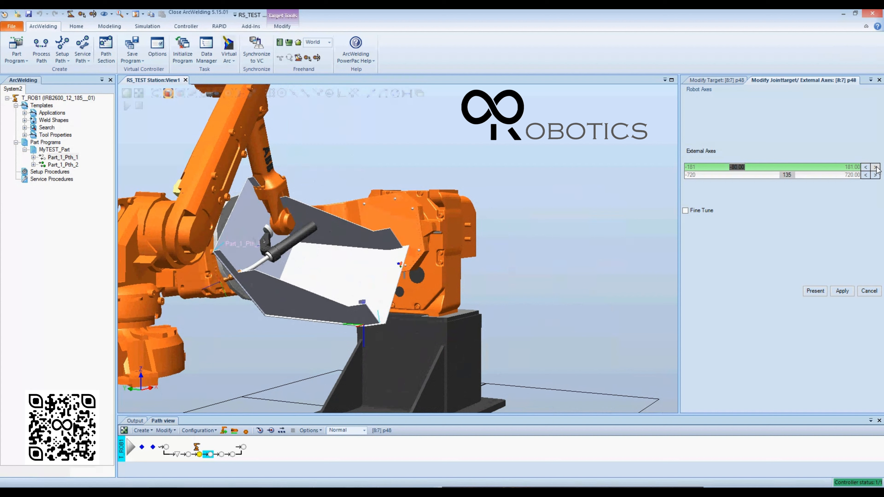
{"action": "left_click", "coordinate": [876, 167]}
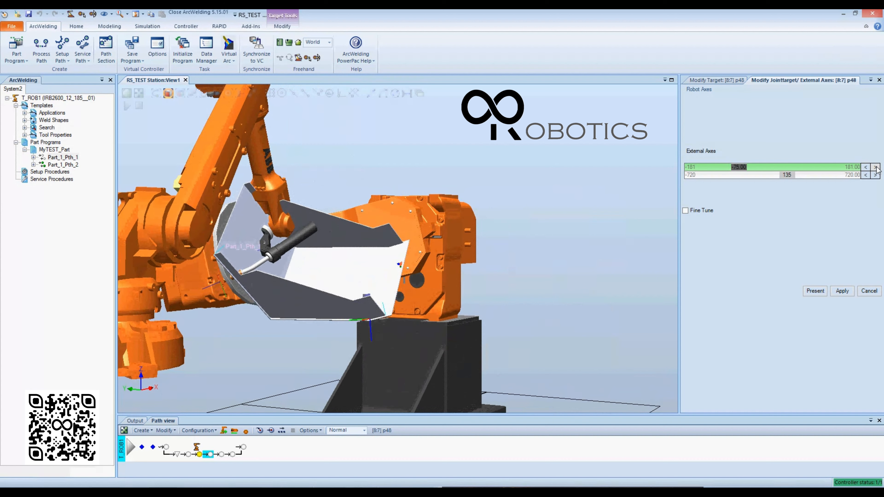
{"action": "left_click", "coordinate": [845, 296]}
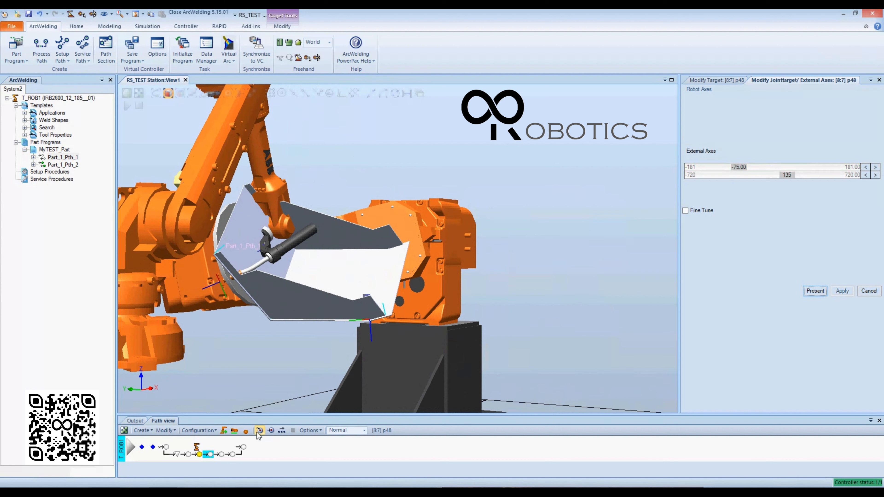
Step: Run the robot to target p48 and examine the torch orientation at the plate corner from several sides
{"action": "left_click_drag", "start_coordinate": [342, 366], "coordinate": [299, 398], "text": "ctrl+shift"}
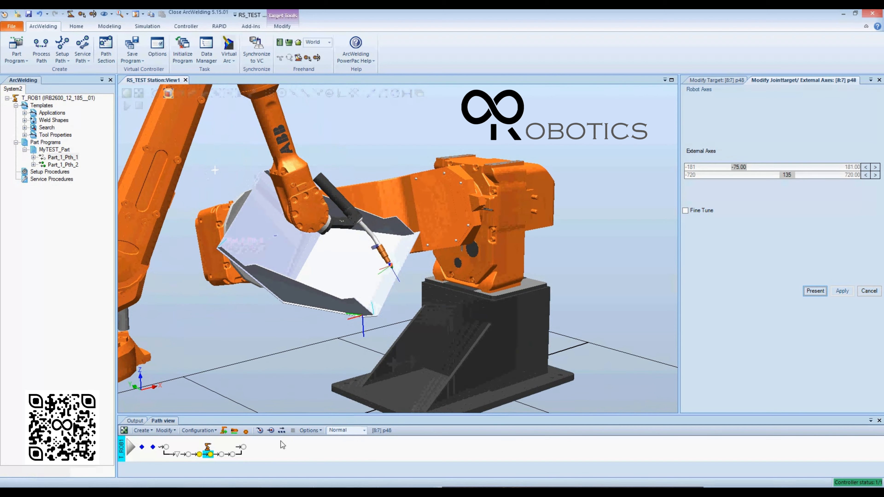
{"action": "left_click", "coordinate": [270, 431]}
{"action": "left_click_drag", "start_coordinate": [397, 378], "coordinate": [450, 347], "text": "ctrl+shift"}
{"action": "scroll", "coordinate": [450, 347], "scroll_direction": "up", "scroll_amount": 3}
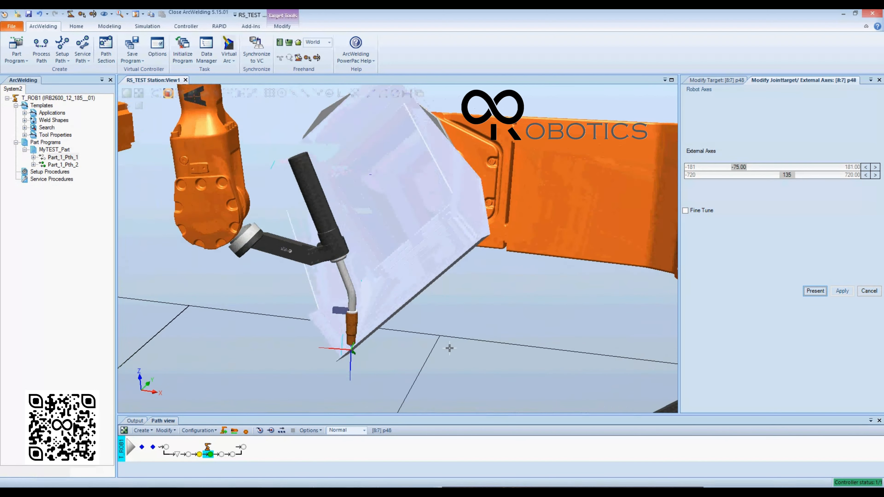
{"action": "left_click_drag", "start_coordinate": [380, 240], "coordinate": [404, 375], "text": "ctrl+shift"}
{"action": "scroll", "coordinate": [433, 364], "scroll_direction": "up", "scroll_amount": 3}
{"action": "scroll", "coordinate": [433, 364], "scroll_direction": "up", "scroll_amount": 2}
{"action": "left_click_drag", "start_coordinate": [476, 275], "coordinate": [439, 241], "text": "ctrl+shift"}
Step: Show the item info of target p48 and dock its widened panel above the ArcWelding tree
{"action": "right_click", "coordinate": [211, 456]}
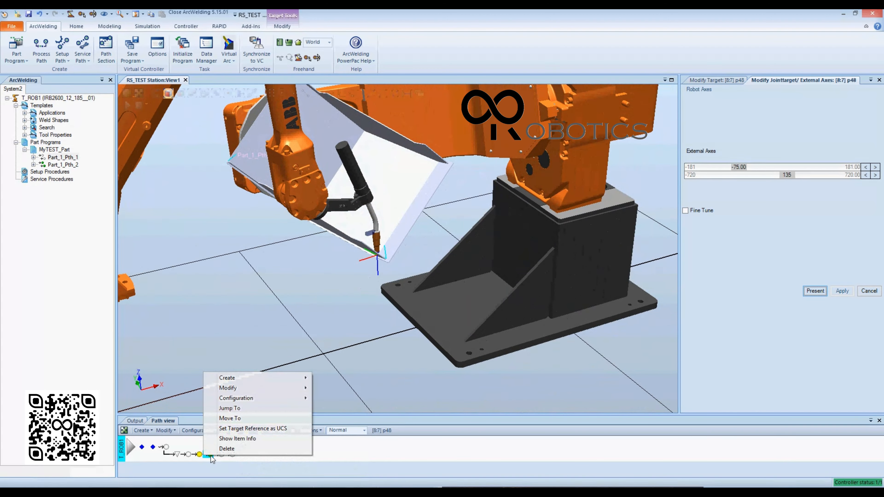
{"action": "left_click", "coordinate": [239, 438]}
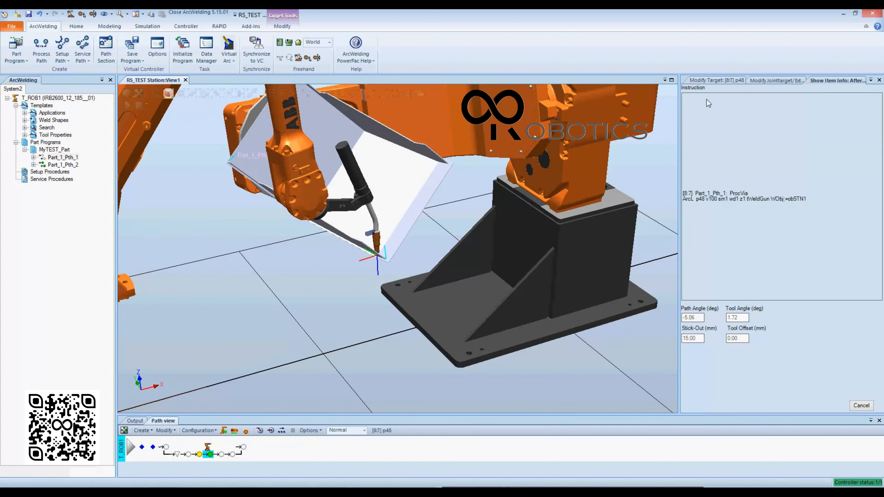
{"action": "left_click_drag", "start_coordinate": [820, 84], "coordinate": [68, 228]}
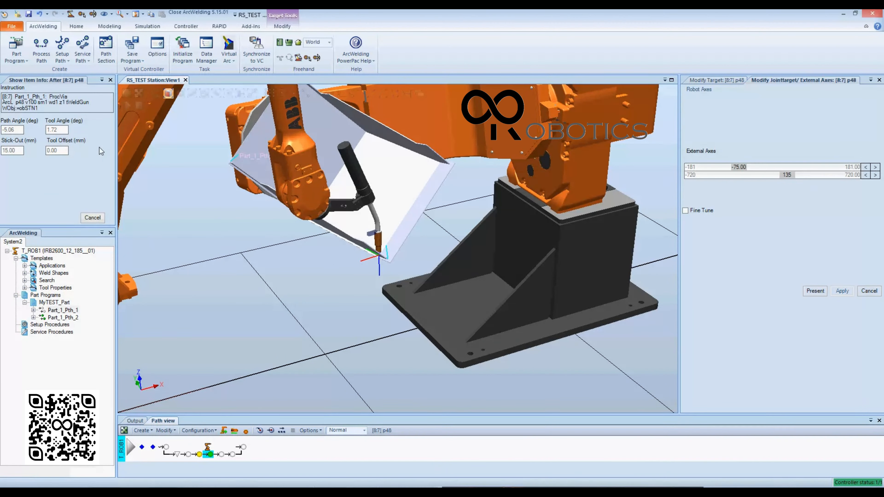
{"action": "left_click_drag", "start_coordinate": [120, 150], "coordinate": [140, 156]}
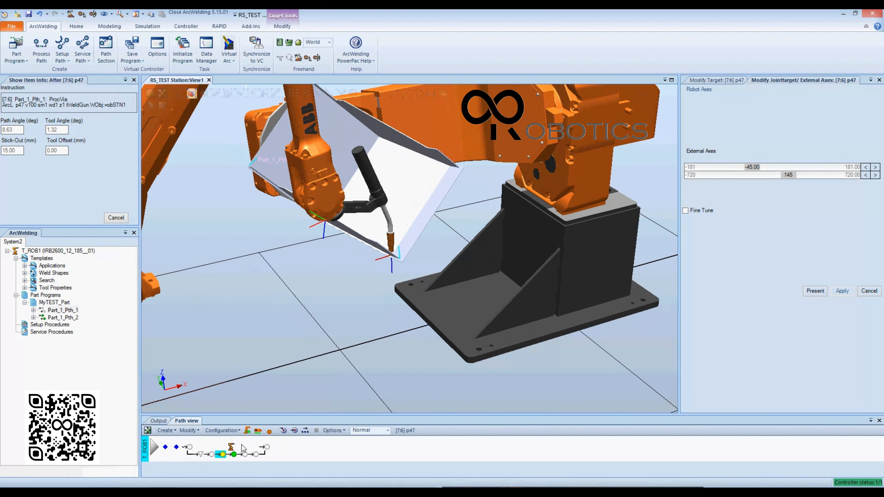
Step: Bring the robot to target p47 and examine the torch against the underside edge of the plate
{"action": "left_click", "coordinate": [290, 431]}
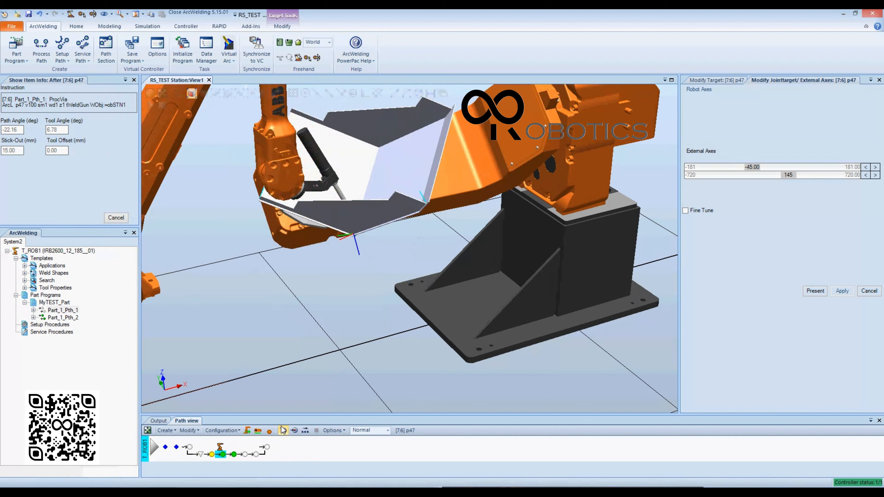
{"action": "left_click_drag", "start_coordinate": [257, 380], "coordinate": [50, 151], "text": "ctrl+shift"}
{"action": "left_click_drag", "start_coordinate": [157, 163], "coordinate": [449, 244], "text": "ctrl+shift"}
Step: Try values of 150 and above for the second external axis of target p47, and return it to 145
{"action": "left_click", "coordinate": [875, 174]}
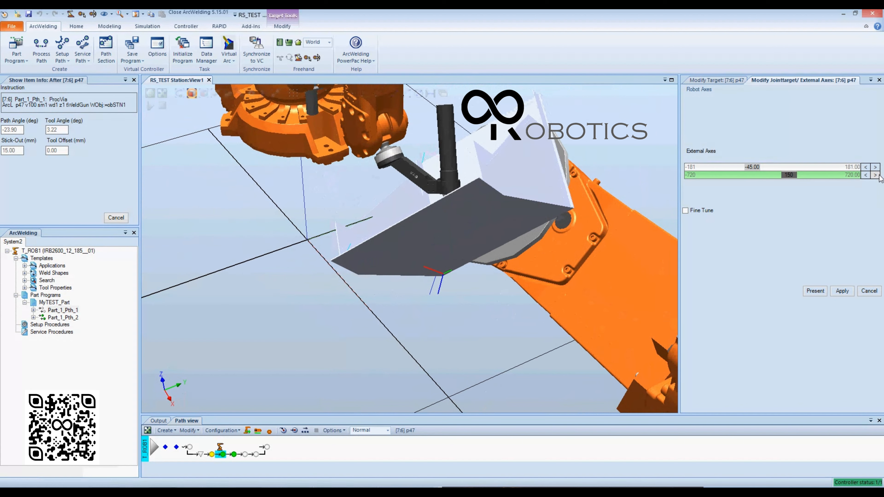
{"action": "left_click", "coordinate": [875, 175]}
{"action": "left_click", "coordinate": [866, 175]}
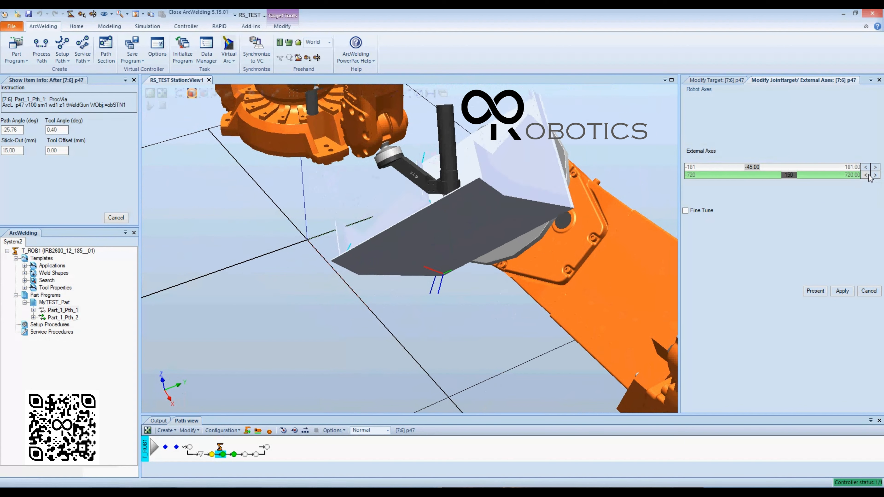
{"action": "left_click", "coordinate": [866, 175]}
Step: Set the first external axis of target p47 to -70, checking the path and tool angles
{"action": "left_click", "coordinate": [866, 167]}
{"action": "left_click", "coordinate": [866, 167]}
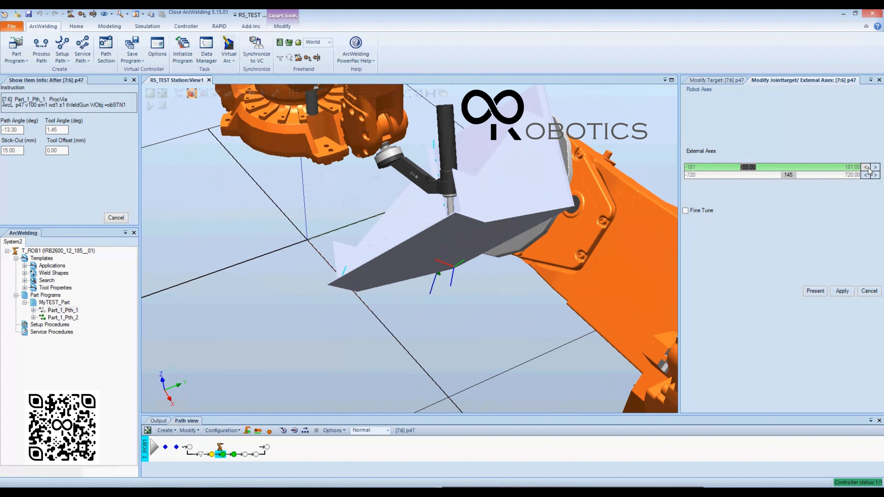
{"action": "left_click", "coordinate": [866, 168]}
{"action": "left_click", "coordinate": [867, 167]}
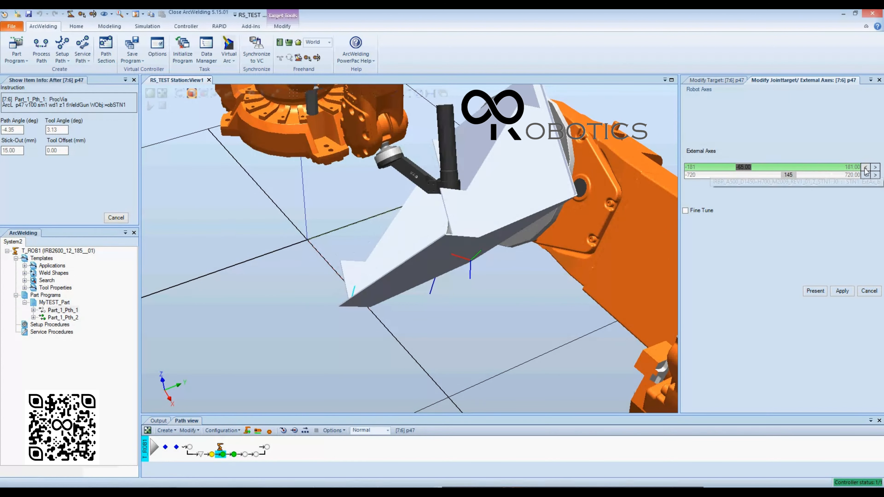
{"action": "left_click", "coordinate": [866, 167]}
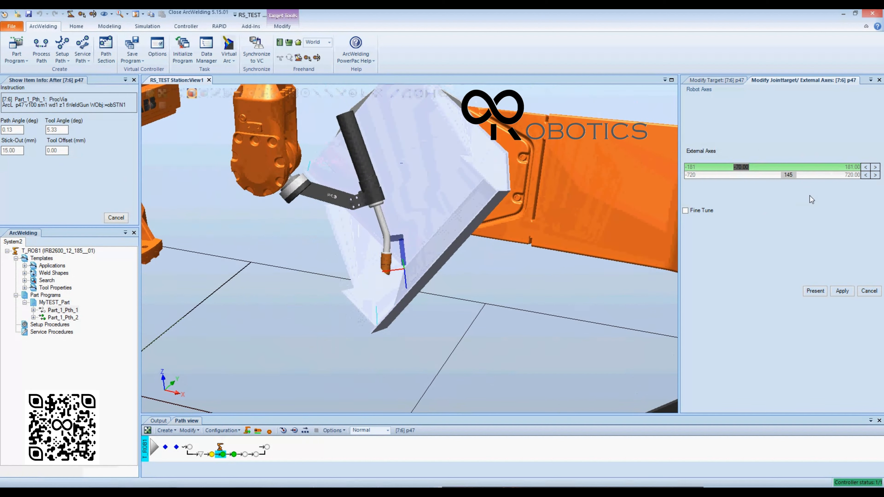
Step: Try 150 and 140 for the second external axis of target p47, and return the axes to -70 and 145
{"action": "left_click", "coordinate": [875, 175]}
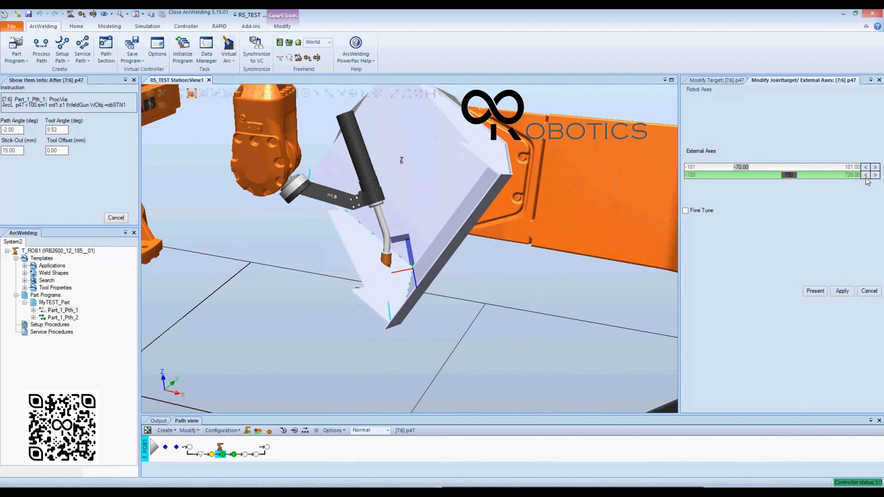
{"action": "left_click", "coordinate": [867, 175]}
{"action": "left_click", "coordinate": [866, 175]}
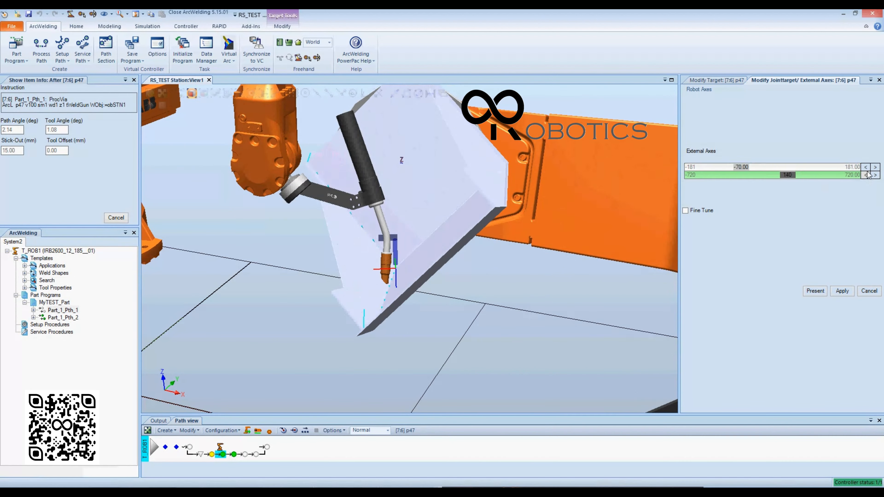
{"action": "left_click", "coordinate": [875, 176]}
{"action": "left_click", "coordinate": [875, 168]}
{"action": "left_click", "coordinate": [866, 167]}
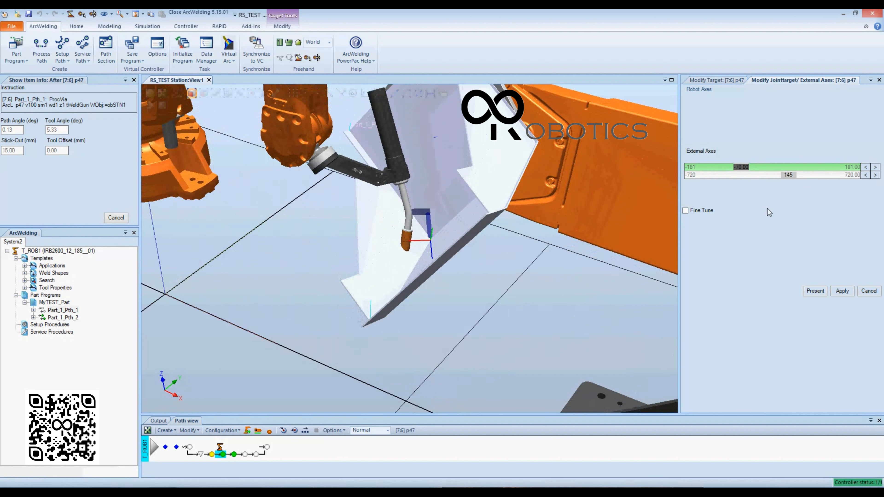